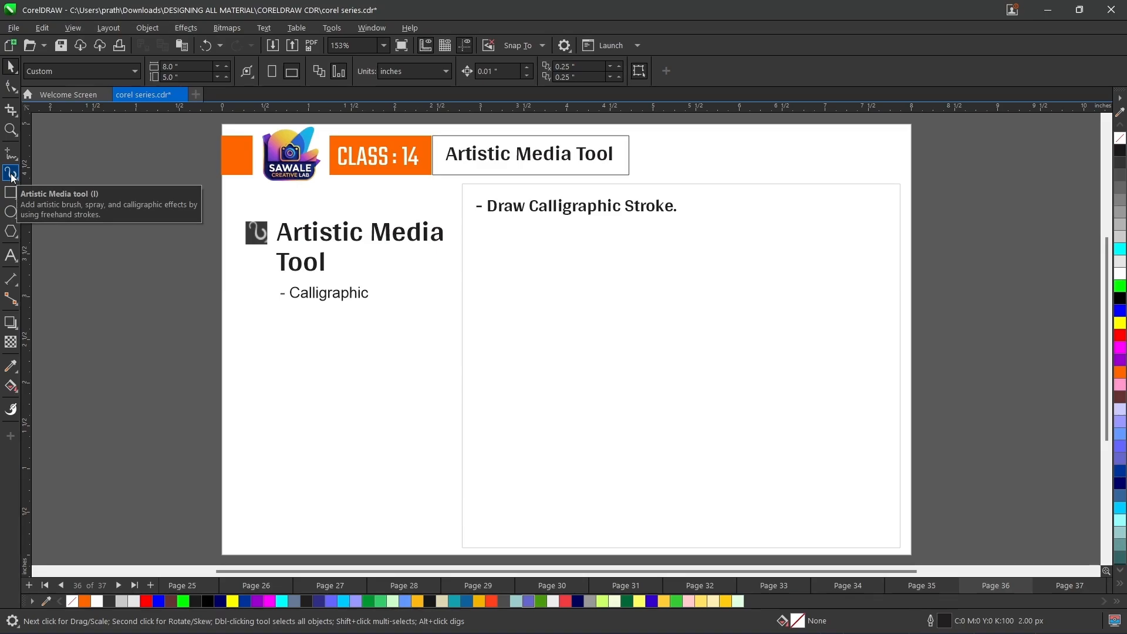
# Draw a wavy calligraphic stroke with the Artistic Media tool across the empty frame and delete it.
pyautogui.click(11, 174)
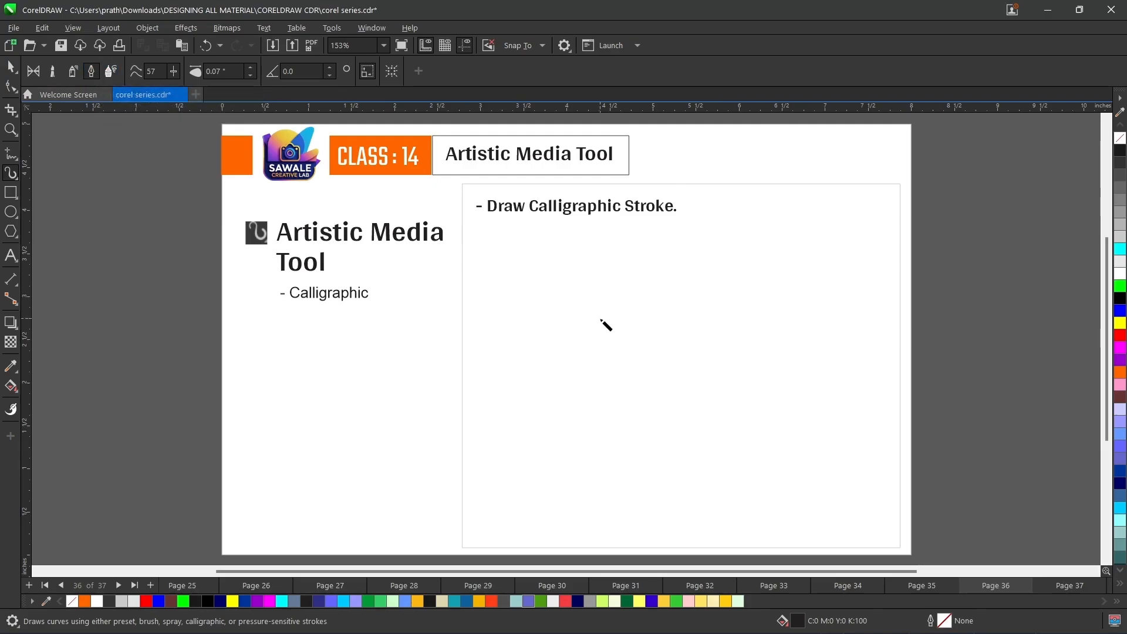
pyautogui.moveTo(774, 336)
pyautogui.mouseDown()
pyautogui.moveTo(743, 381)
pyautogui.moveTo(693, 371)
pyautogui.moveTo(631, 328)
pyautogui.moveTo(569, 303)
pyautogui.moveTo(516, 315)
pyautogui.mouseUp()
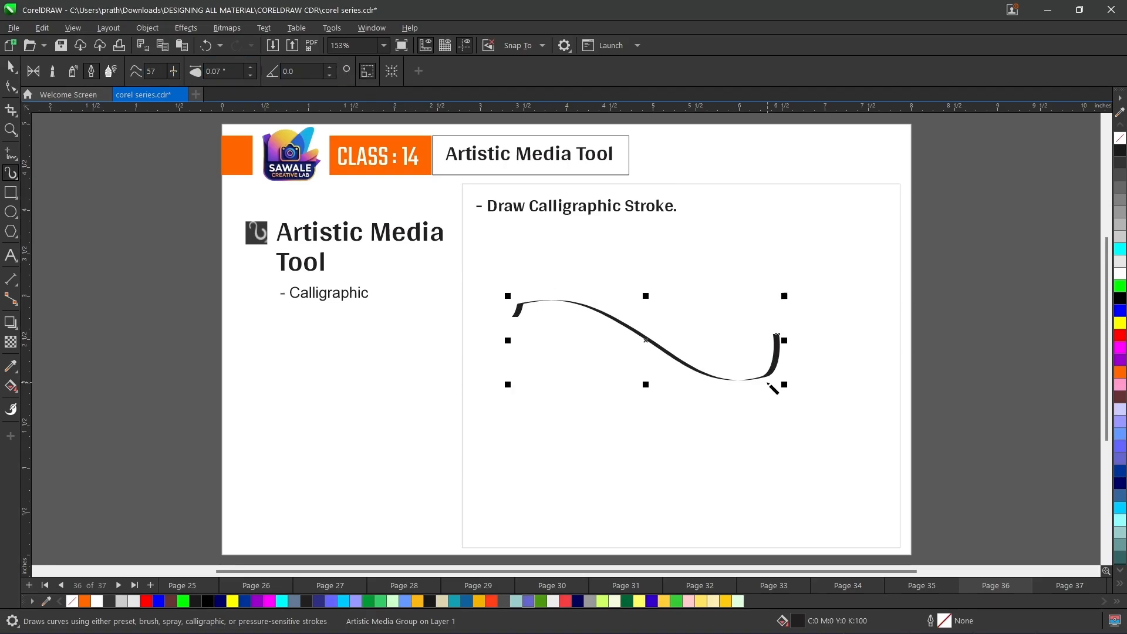
pyautogui.press('Delete')
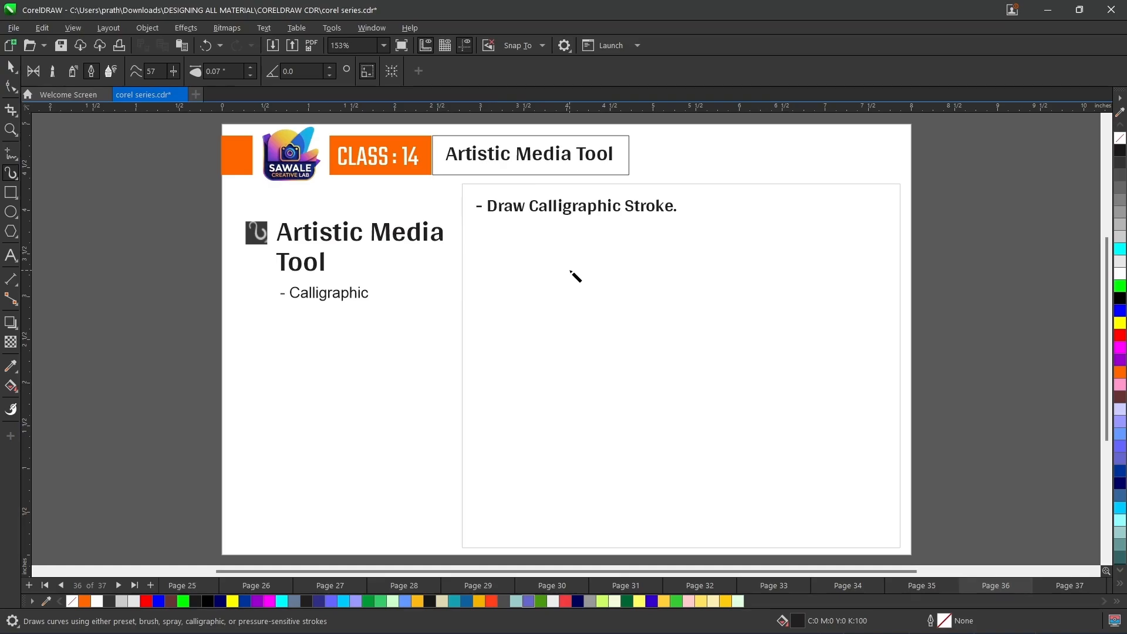
# Draw a row of handwritten letter-like calligraphic strokes with curved flourishes inside the frame.
pyautogui.moveTo(569, 272)
pyautogui.mouseDown()
pyautogui.moveTo(580, 344)
pyautogui.moveTo(550, 358)
pyautogui.moveTo(522, 333)
pyautogui.moveTo(564, 395)
pyautogui.moveTo(655, 461)
pyautogui.moveTo(712, 456)
pyautogui.moveTo(729, 436)
pyautogui.mouseUp()
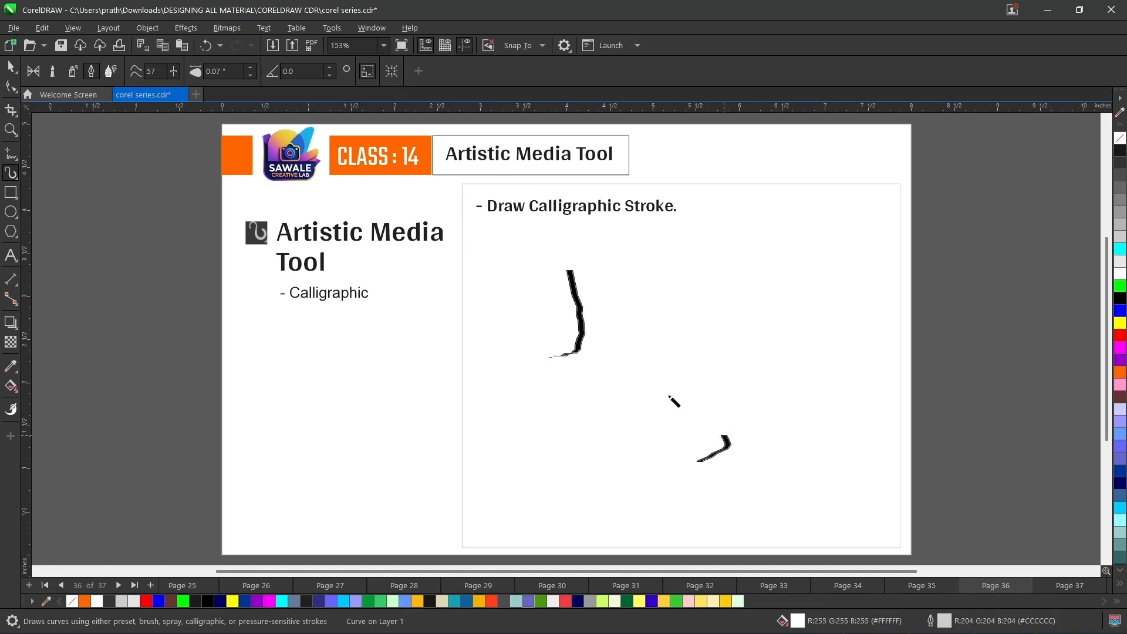
pyautogui.moveTo(580, 321)
pyautogui.mouseDown()
pyautogui.moveTo(609, 327)
pyautogui.moveTo(640, 308)
pyautogui.moveTo(632, 289)
pyautogui.moveTo(618, 339)
pyautogui.moveTo(628, 373)
pyautogui.mouseUp()
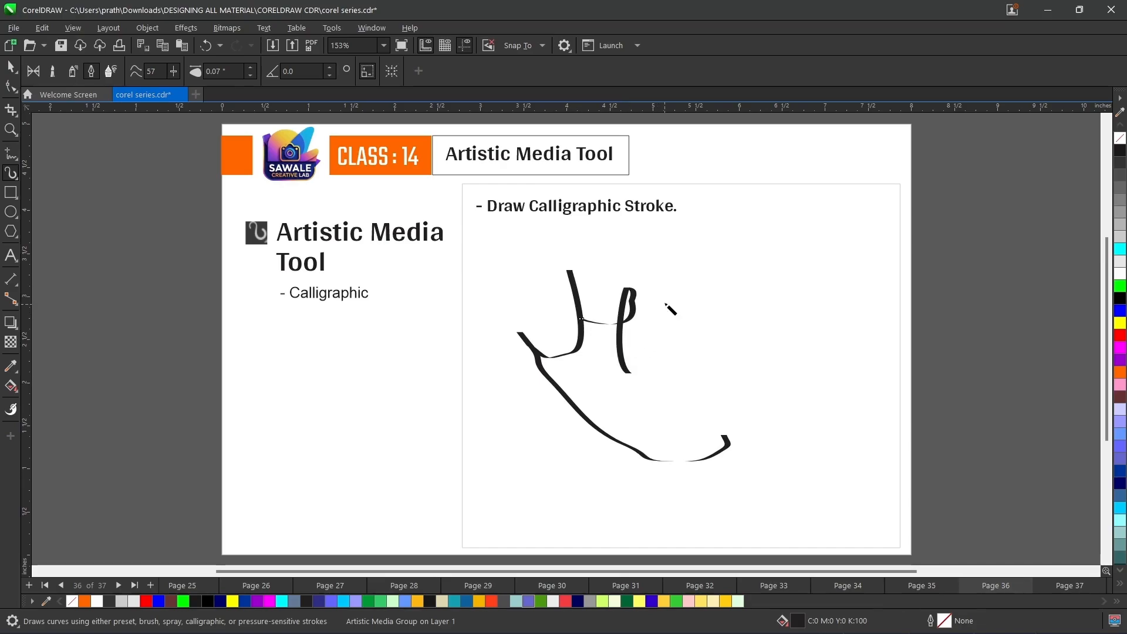
pyautogui.moveTo(669, 292); pyautogui.dragTo(660, 371)
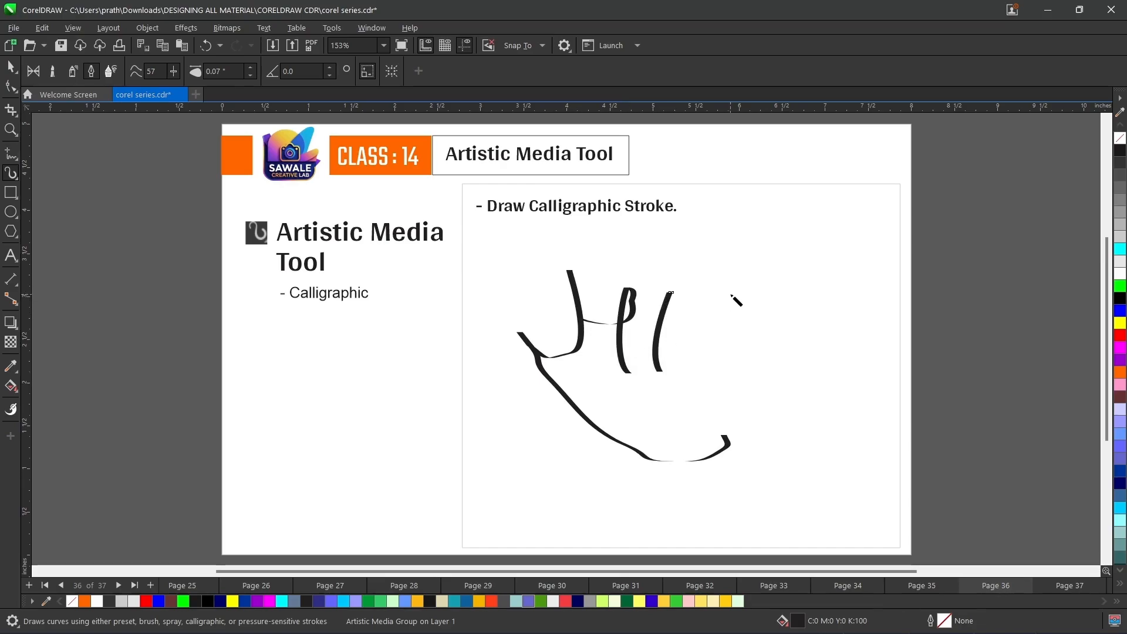
pyautogui.moveTo(734, 293); pyautogui.dragTo(727, 387)
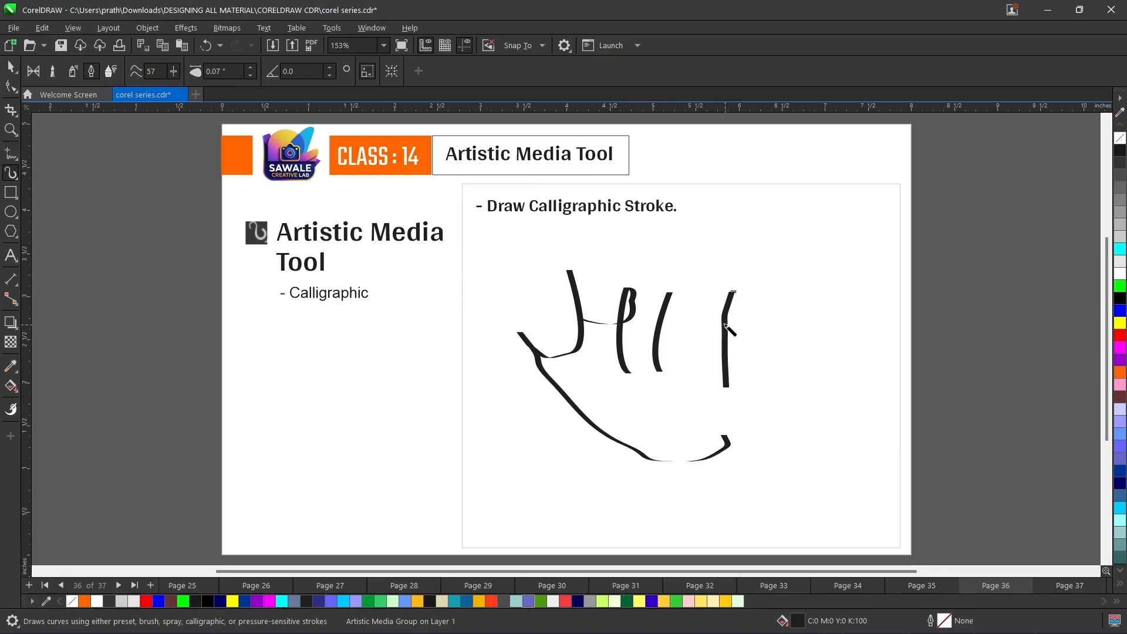
pyautogui.moveTo(723, 324)
pyautogui.mouseDown()
pyautogui.moveTo(678, 354)
pyautogui.moveTo(723, 360)
pyautogui.mouseUp()
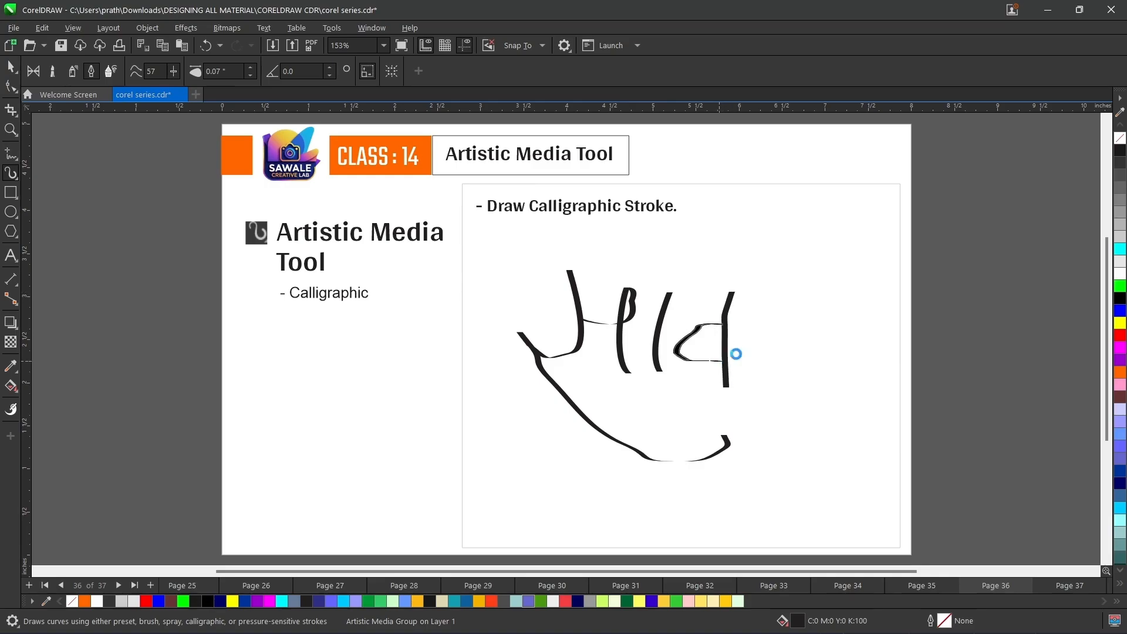
pyautogui.moveTo(778, 321)
pyautogui.mouseDown()
pyautogui.moveTo(754, 373)
pyautogui.moveTo(795, 356)
pyautogui.moveTo(821, 317)
pyautogui.moveTo(857, 343)
pyautogui.moveTo(848, 370)
pyautogui.moveTo(798, 355)
pyautogui.mouseUp()
pyautogui.moveTo(819, 288); pyautogui.dragTo(819, 310)
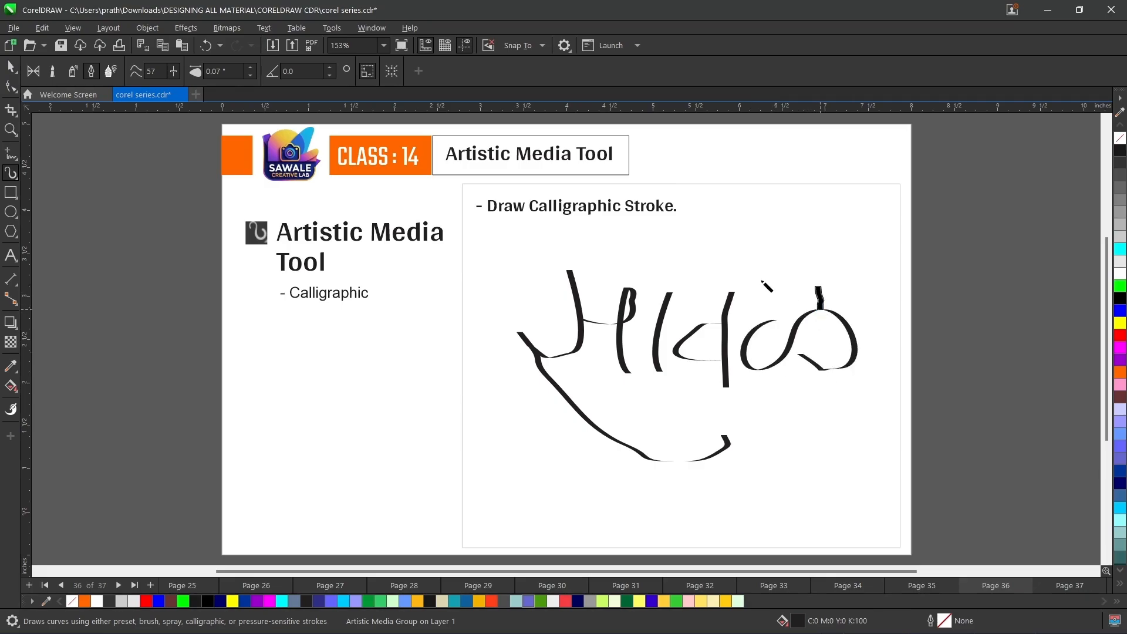
pyautogui.moveTo(727, 248)
pyautogui.mouseDown()
pyautogui.moveTo(776, 257)
pyautogui.moveTo(819, 287)
pyautogui.mouseUp()
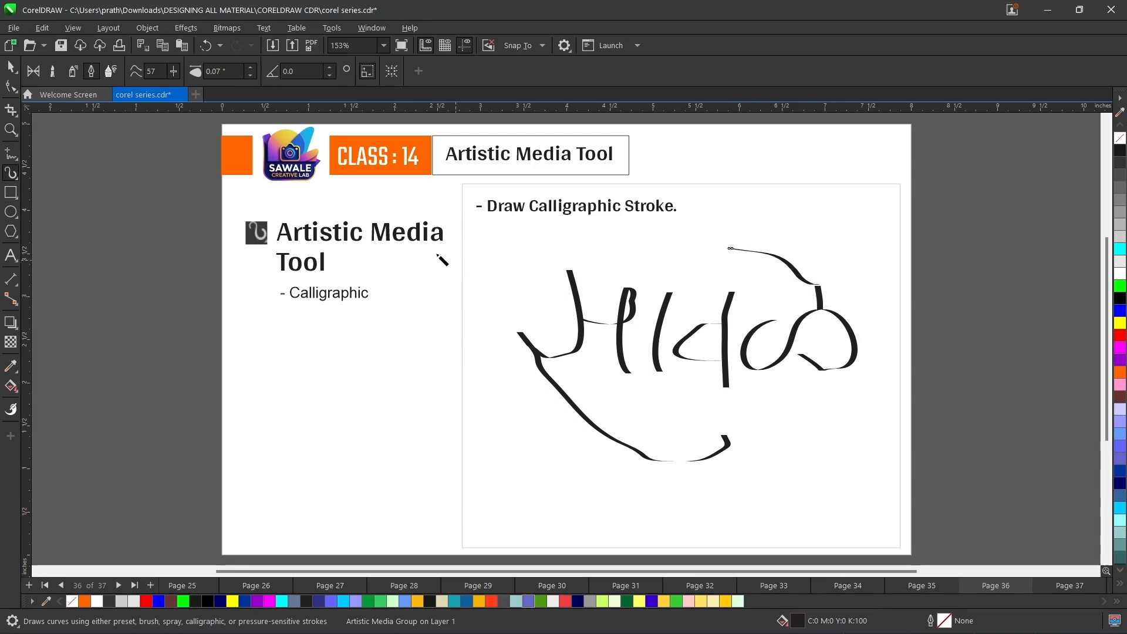
# Select all the handwritten calligraphic strokes in the frame together and delete them.
pyautogui.click(11, 69)
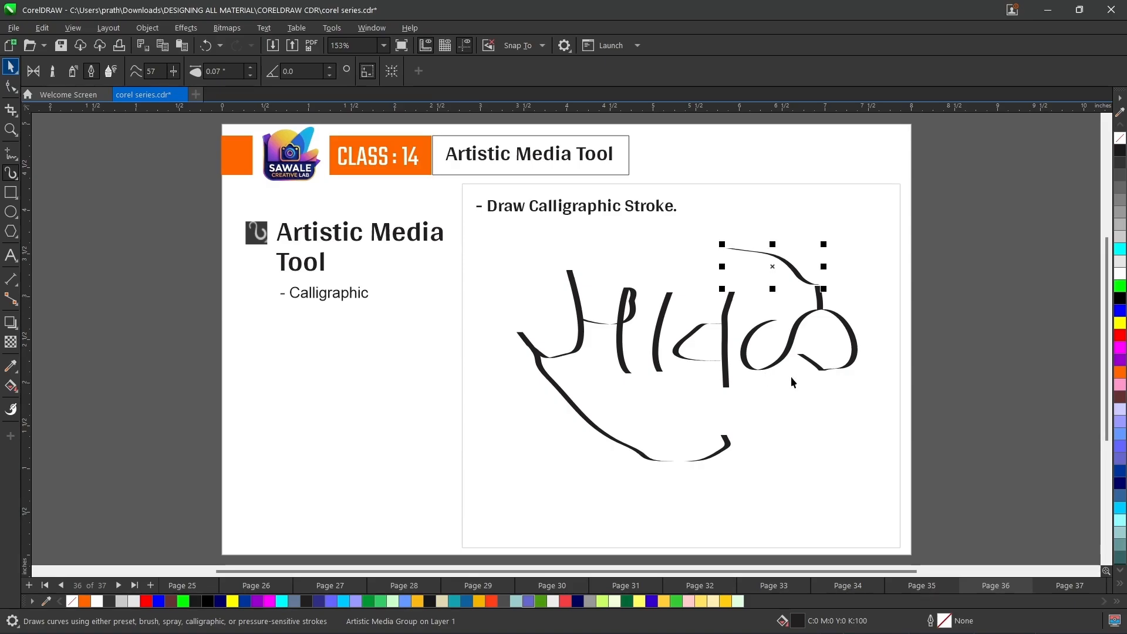
pyautogui.click(1000, 487)
pyautogui.moveTo(668, 443)
pyautogui.mouseDown()
pyautogui.moveTo(505, 312)
pyautogui.moveTo(481, 235)
pyautogui.mouseUp()
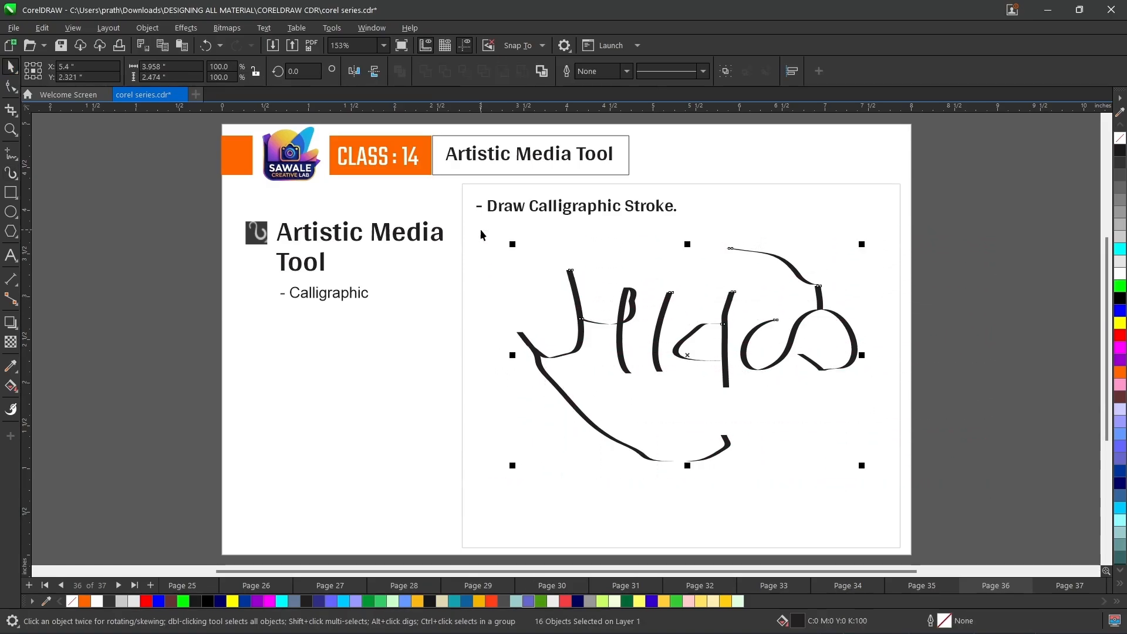
pyautogui.press('Delete')
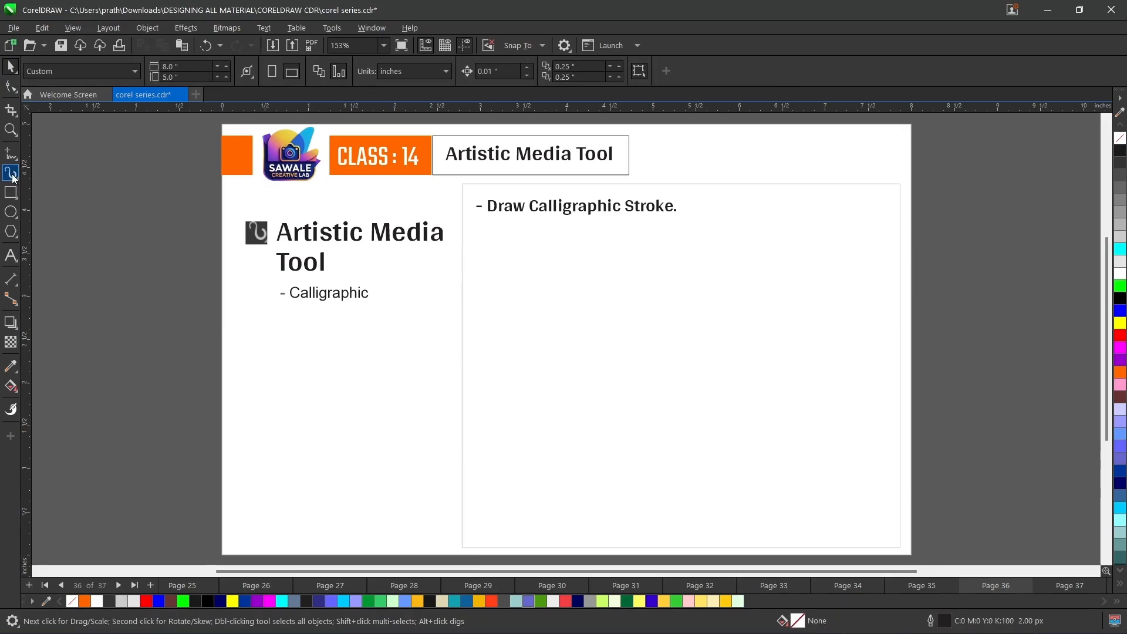
# Set the Artistic Media tool's freehand smoothing to 0 and draw a wavy calligraphic stroke across the upper frame.
pyautogui.click(11, 173)
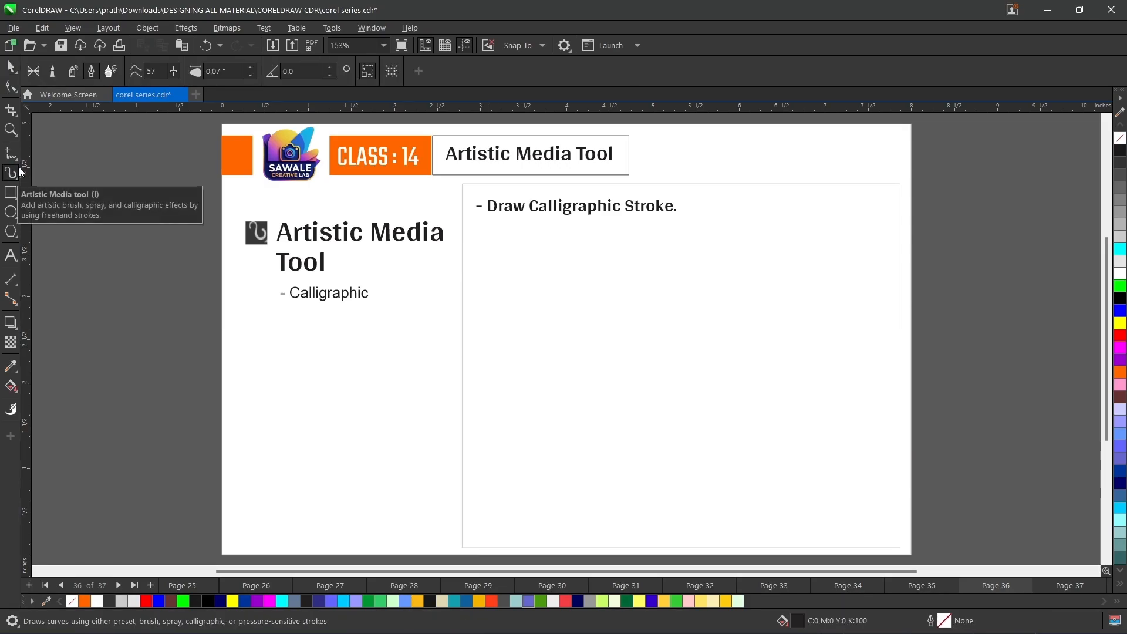
pyautogui.click(175, 73)
pyautogui.moveTo(174, 89); pyautogui.dragTo(129, 92)
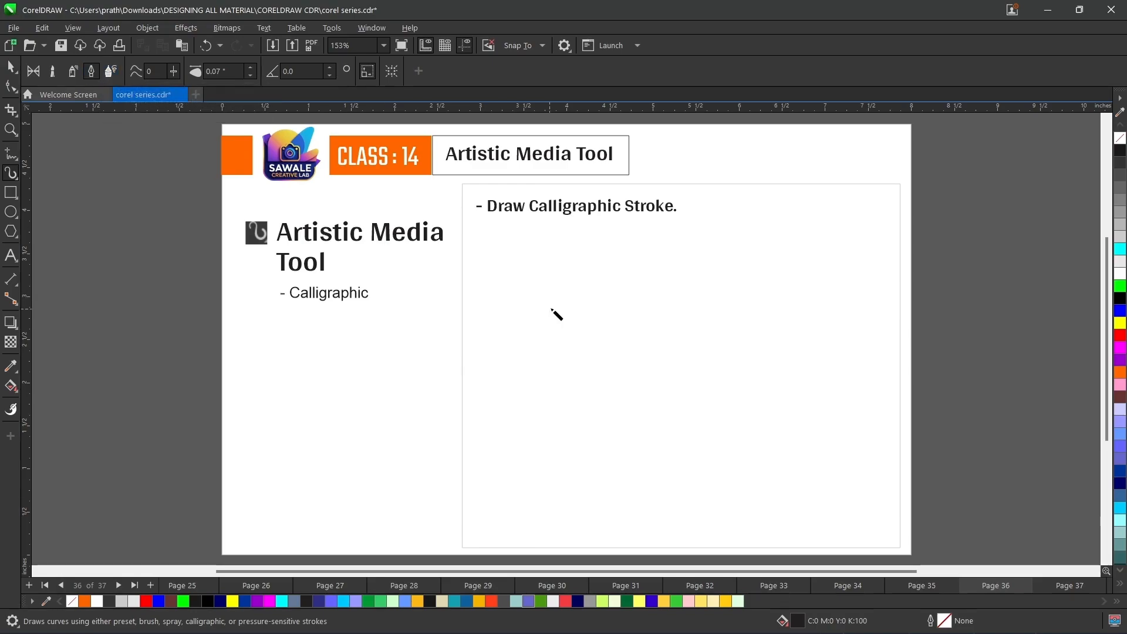
pyautogui.moveTo(510, 305); pyautogui.dragTo(573, 282)
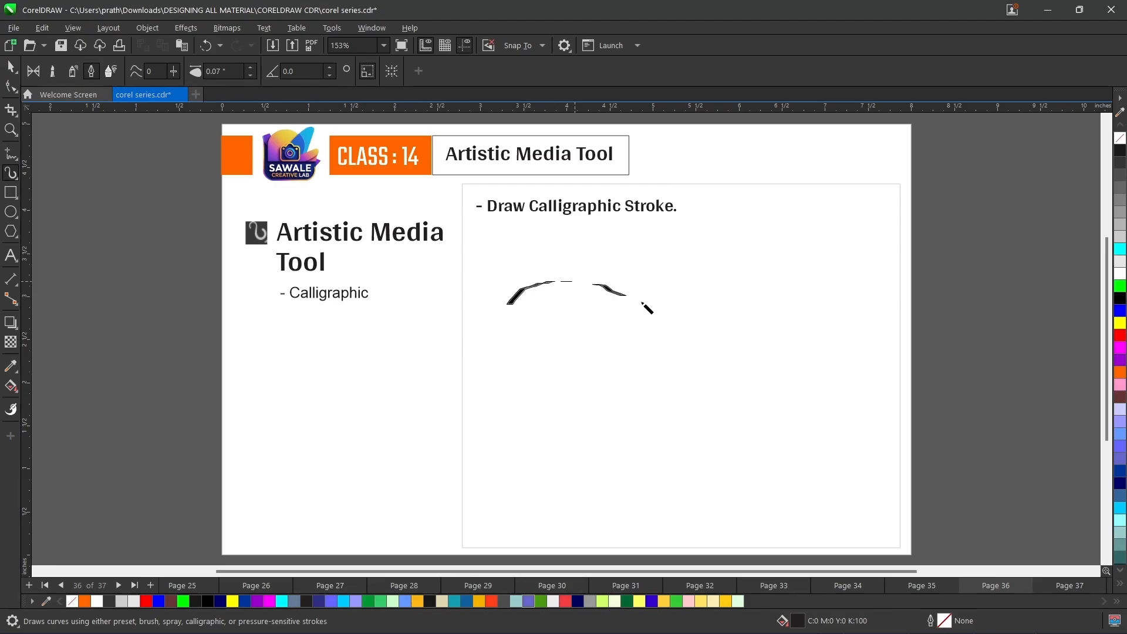
pyautogui.moveTo(742, 306); pyautogui.dragTo(832, 270)
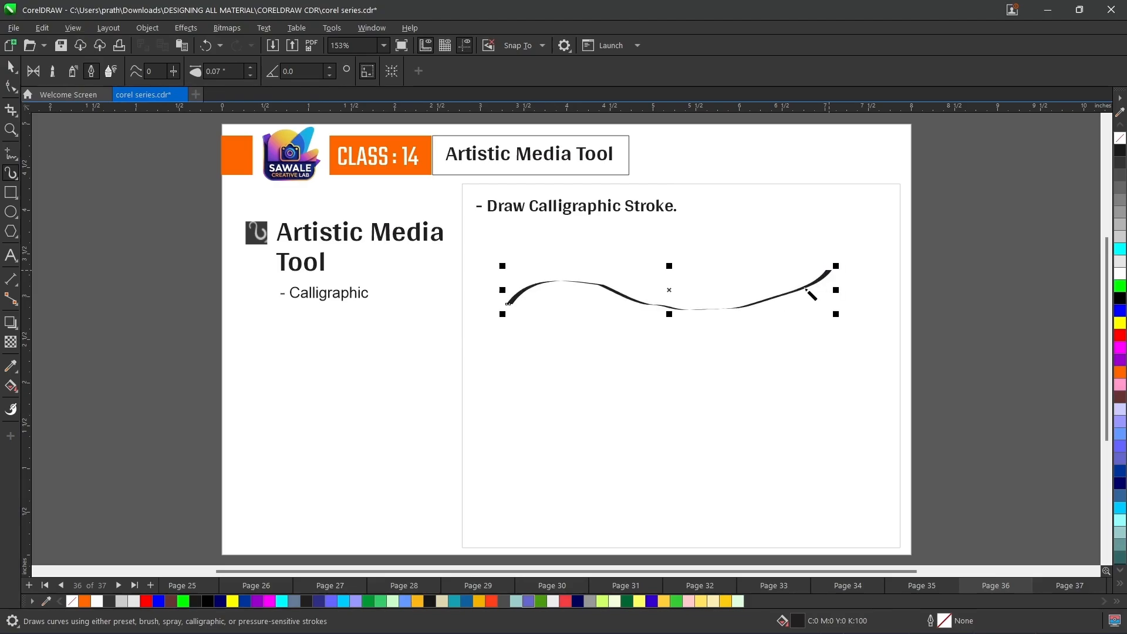
# Set the freehand smoothing to 65 and draw a second wavy calligraphic stroke below the first one.
pyautogui.click(173, 71)
pyautogui.moveTo(172, 88); pyautogui.dragTo(216, 88)
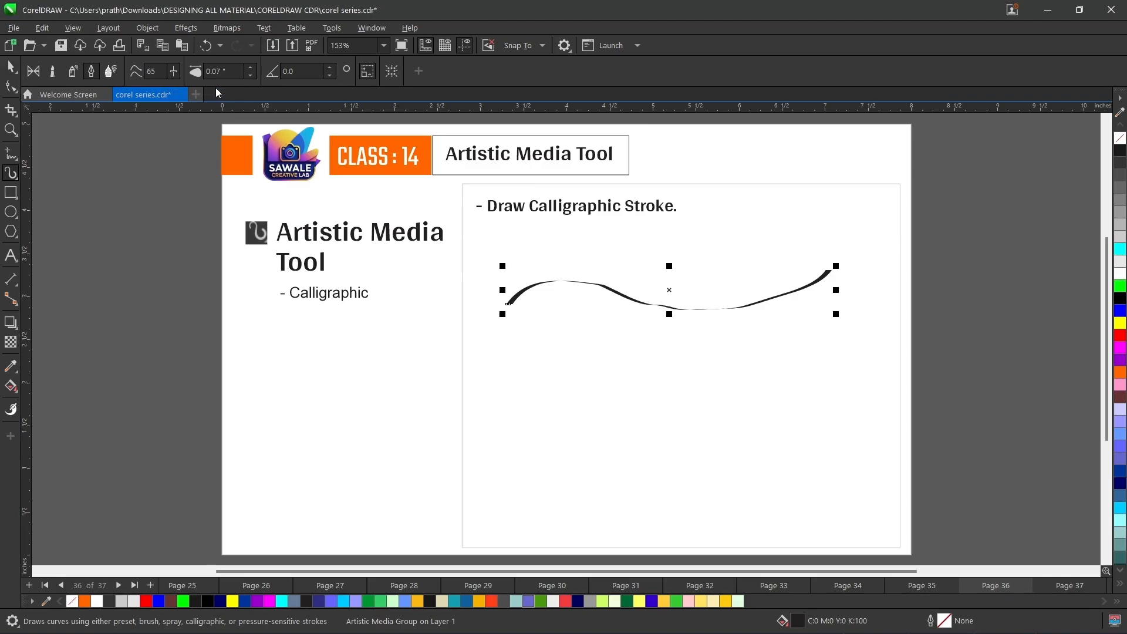
pyautogui.moveTo(509, 442)
pyautogui.mouseDown()
pyautogui.moveTo(550, 413)
pyautogui.moveTo(590, 401)
pyautogui.moveTo(704, 442)
pyautogui.moveTo(768, 442)
pyautogui.moveTo(821, 392)
pyautogui.mouseUp()
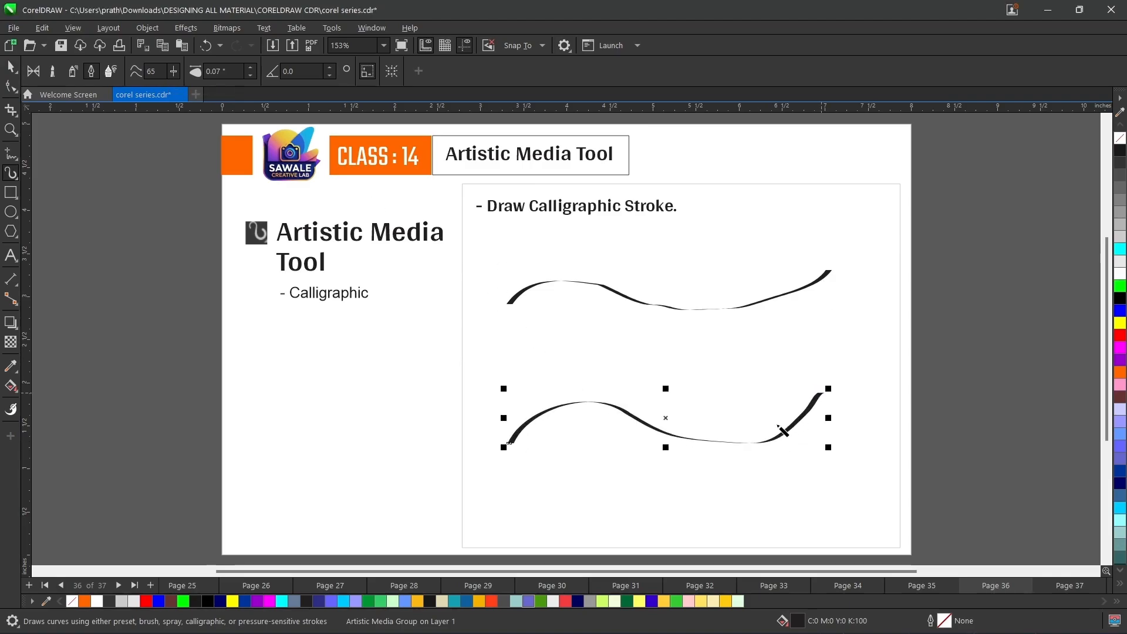
# Compare the two wavy strokes up close, and delete both of them from the frame.
pyautogui.scroll(1, 735, 403)
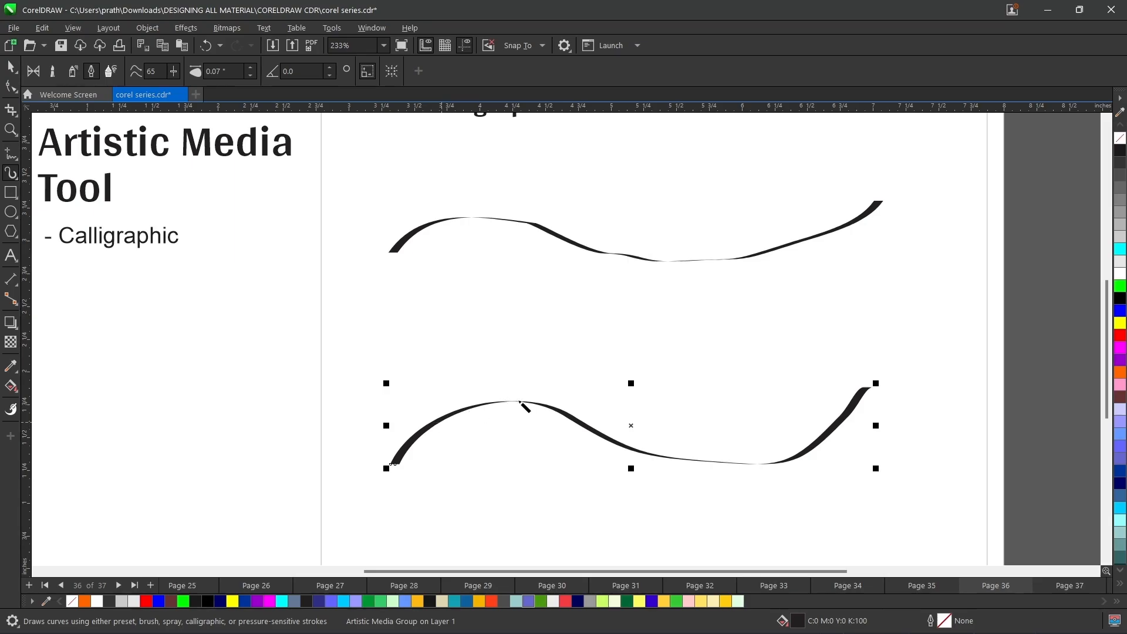
pyautogui.scroll(-1, 632, 452)
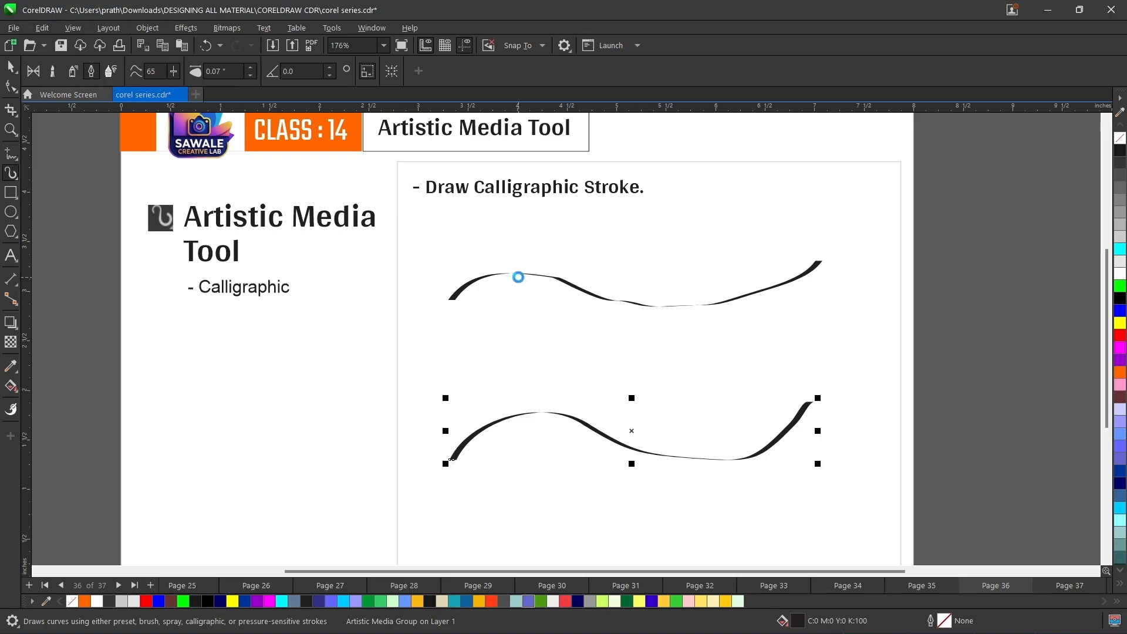
pyautogui.press('Delete')
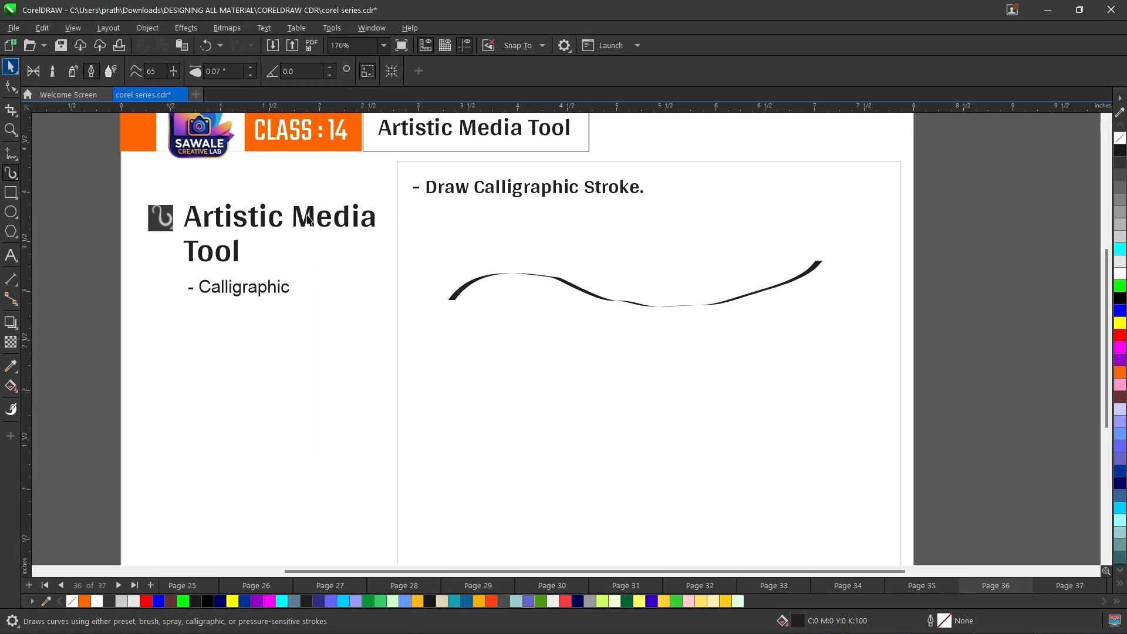
pyautogui.press('space')
pyautogui.click(455, 294)
pyautogui.press('Delete')
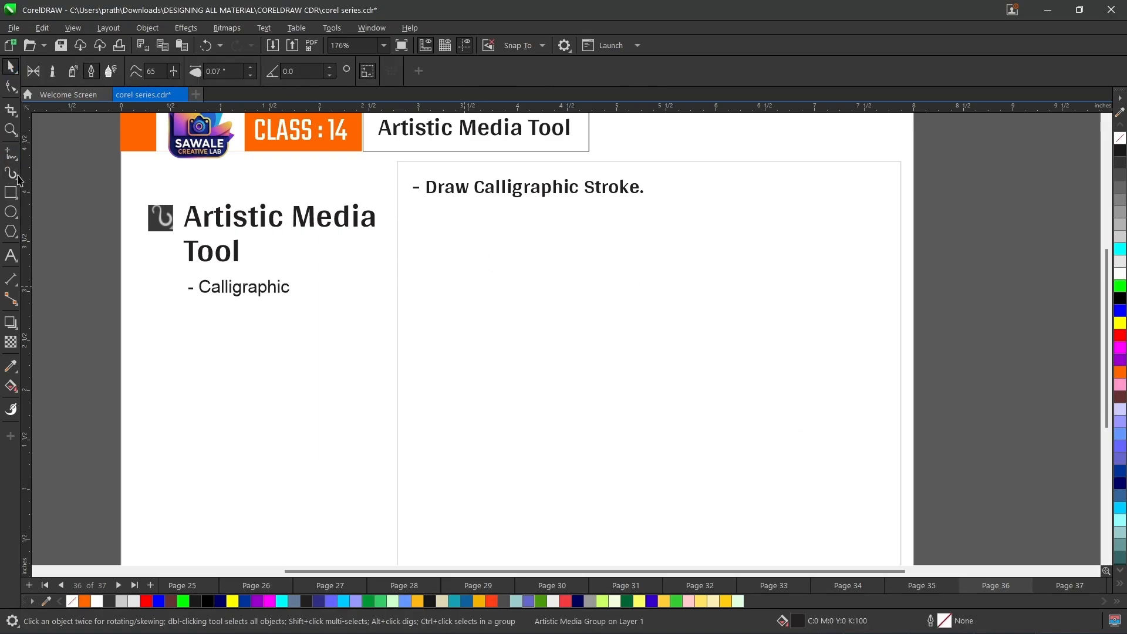
# Draw a calligraphic stroke shaped like a 3 with the Artistic Media tool and delete it.
pyautogui.click(12, 174)
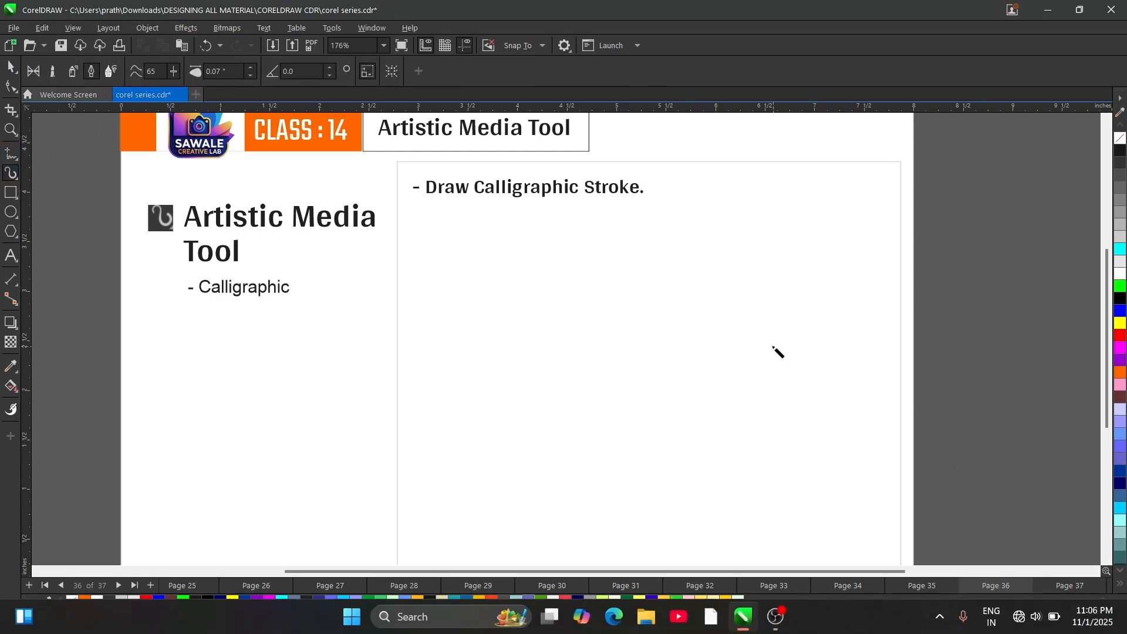
pyautogui.moveTo(482, 263)
pyautogui.mouseDown()
pyautogui.moveTo(538, 262)
pyautogui.moveTo(549, 277)
pyautogui.moveTo(568, 306)
pyautogui.moveTo(562, 329)
pyautogui.moveTo(533, 346)
pyautogui.moveTo(560, 341)
pyautogui.moveTo(593, 396)
pyautogui.moveTo(571, 440)
pyautogui.moveTo(544, 443)
pyautogui.moveTo(509, 430)
pyautogui.moveTo(465, 387)
pyautogui.mouseUp()
pyautogui.hotkey('ctrl', 'z')
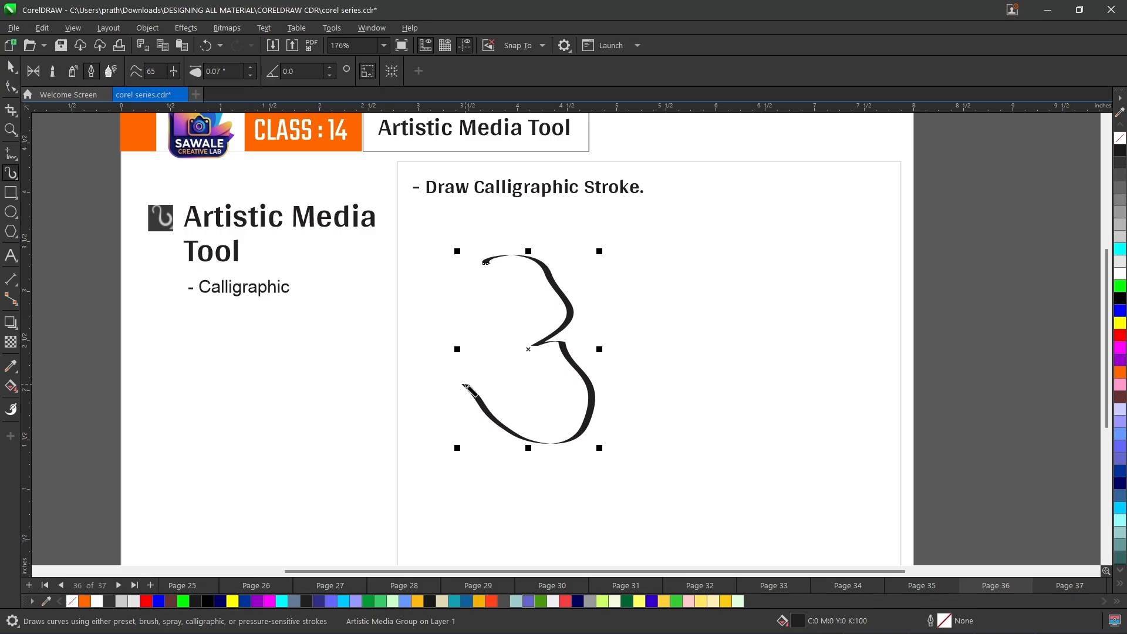
pyautogui.press('Delete')
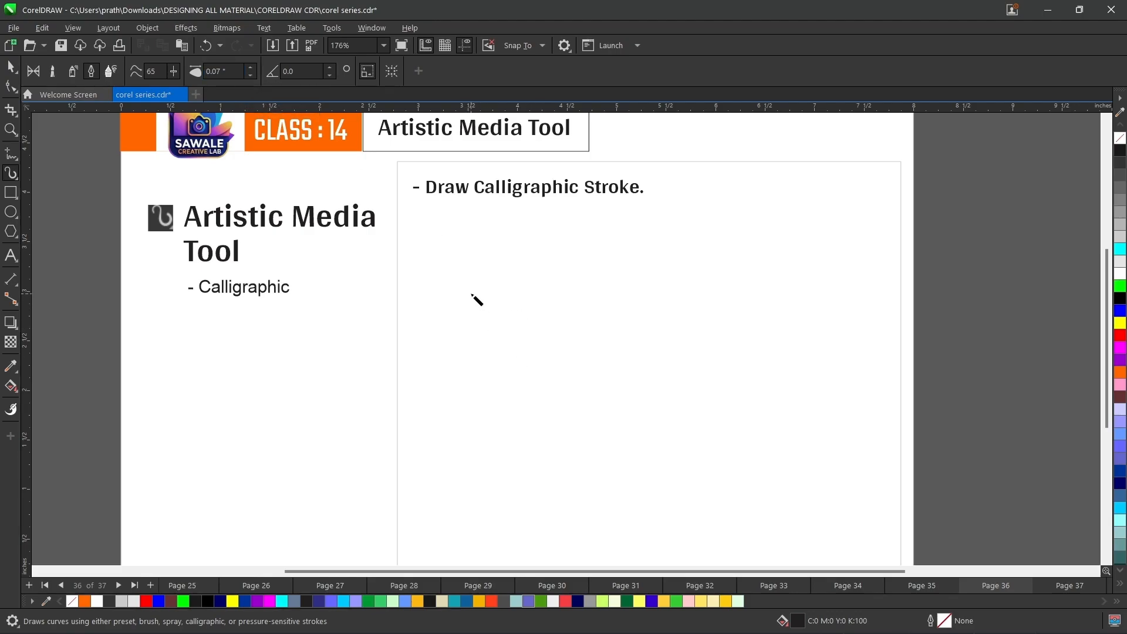
# Draw a looped calligraphic stroke shaped like a 3 in the frame and widen it to 0.2 inches.
pyautogui.moveTo(475, 292)
pyautogui.mouseDown()
pyautogui.moveTo(547, 317)
pyautogui.moveTo(523, 353)
pyautogui.moveTo(546, 348)
pyautogui.moveTo(576, 382)
pyautogui.moveTo(583, 417)
pyautogui.moveTo(532, 442)
pyautogui.moveTo(408, 368)
pyautogui.mouseUp()
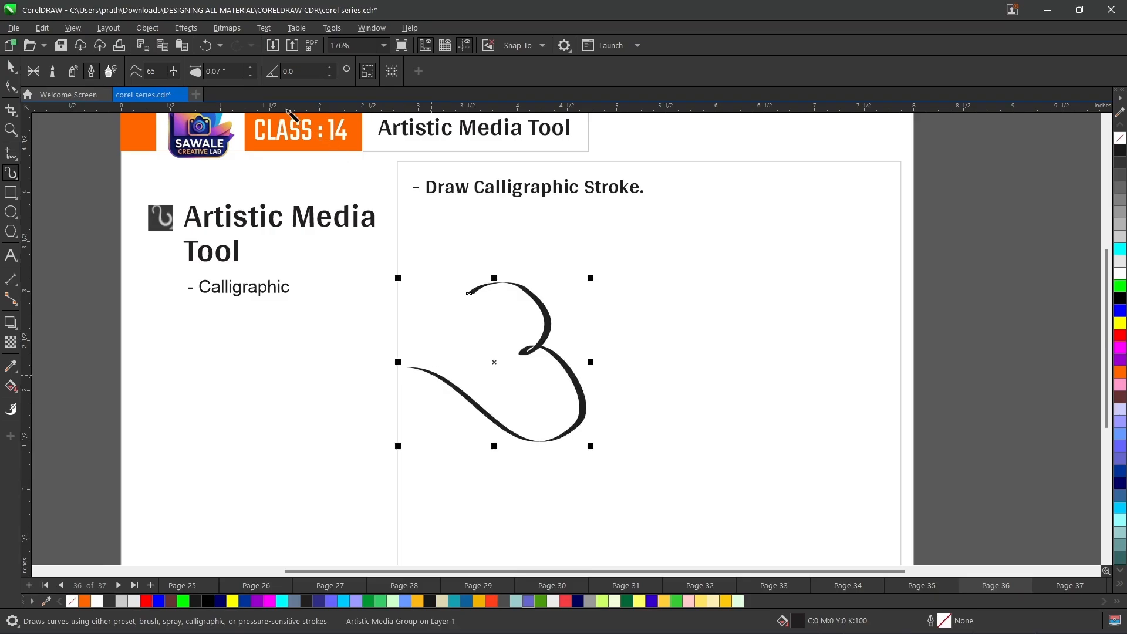
pyautogui.click(251, 69)
pyautogui.click(252, 69)
pyautogui.click(251, 69)
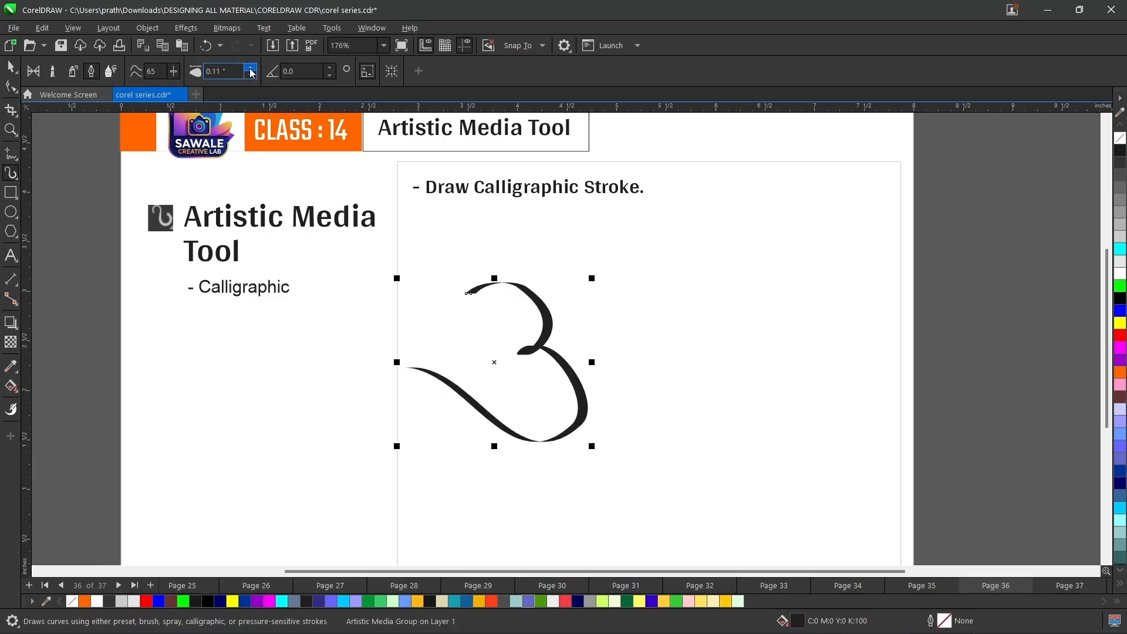
pyautogui.click(251, 69)
pyautogui.click(251, 69)
pyautogui.click(251, 68)
pyautogui.click(251, 69)
pyautogui.click(251, 68)
pyautogui.click(250, 69)
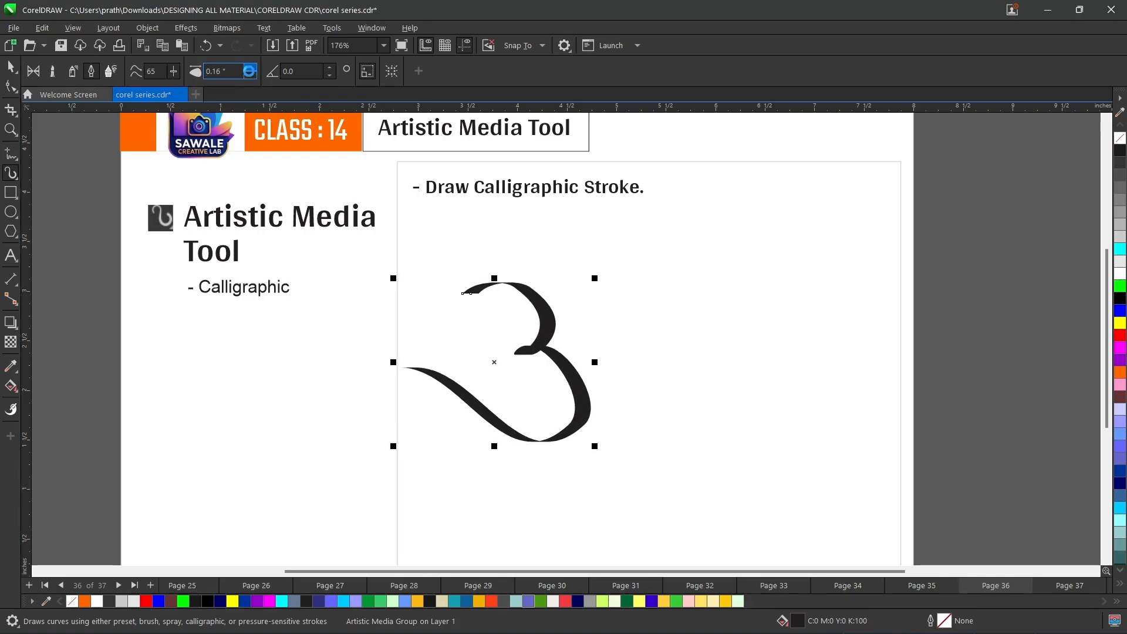
pyautogui.click(250, 69)
pyautogui.click(250, 69)
pyautogui.click(250, 69)
pyautogui.click(251, 69)
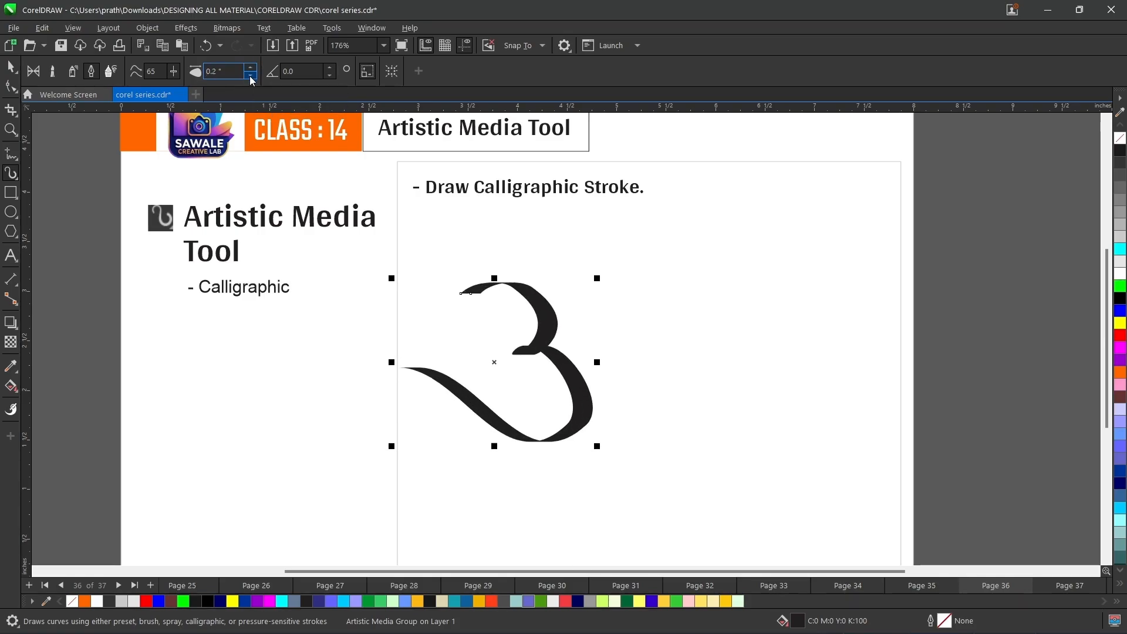
# Reduce the stroke width of the 3-shaped calligraphic stroke to 0.09 inches.
pyautogui.click(250, 75)
pyautogui.click(250, 76)
pyautogui.click(250, 75)
pyautogui.click(250, 75)
pyautogui.click(250, 76)
pyautogui.click(250, 75)
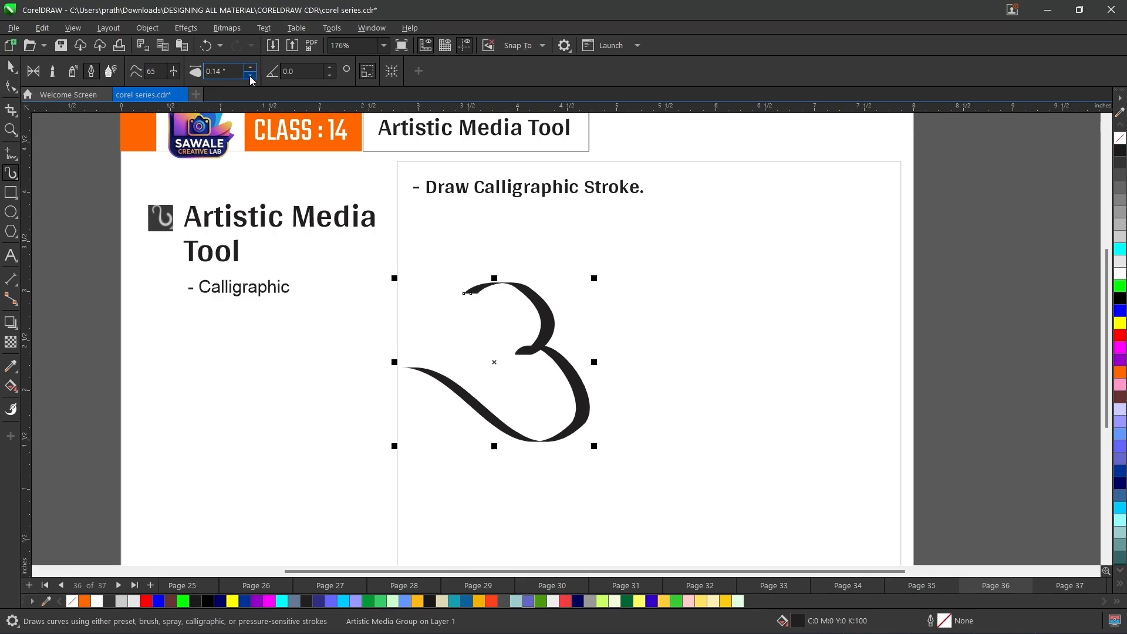
pyautogui.click(250, 76)
pyautogui.click(250, 75)
pyautogui.click(250, 76)
pyautogui.click(250, 75)
pyautogui.click(250, 75)
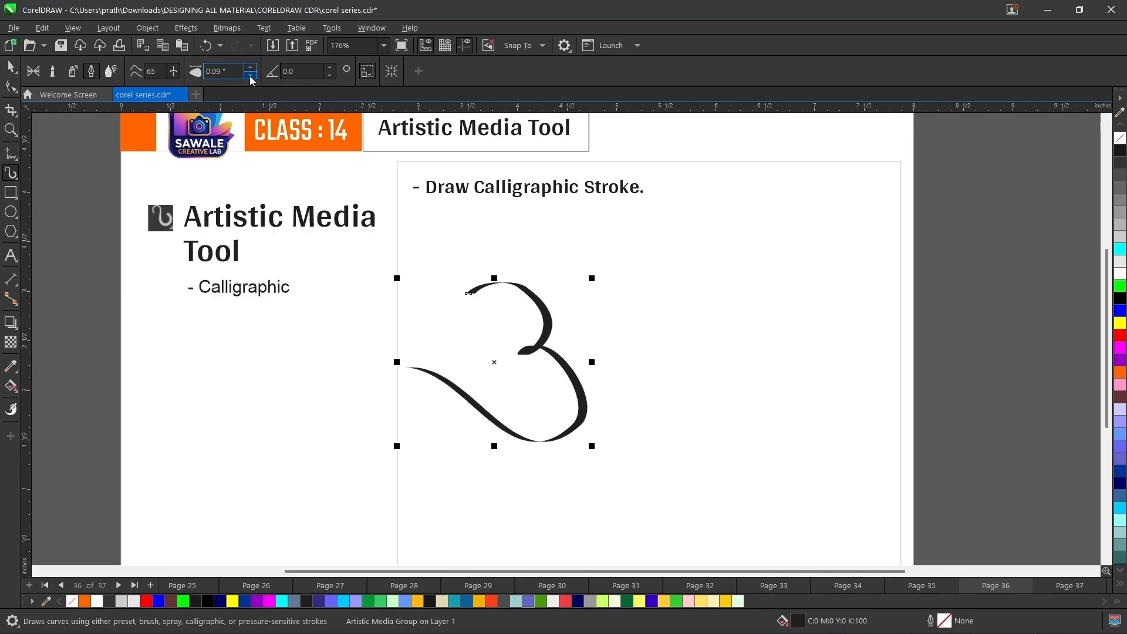
# Set the stroke width to 0.12 inches and draw a second 3-shaped calligraphic stroke beside the first.
pyautogui.click(250, 68)
pyautogui.click(250, 69)
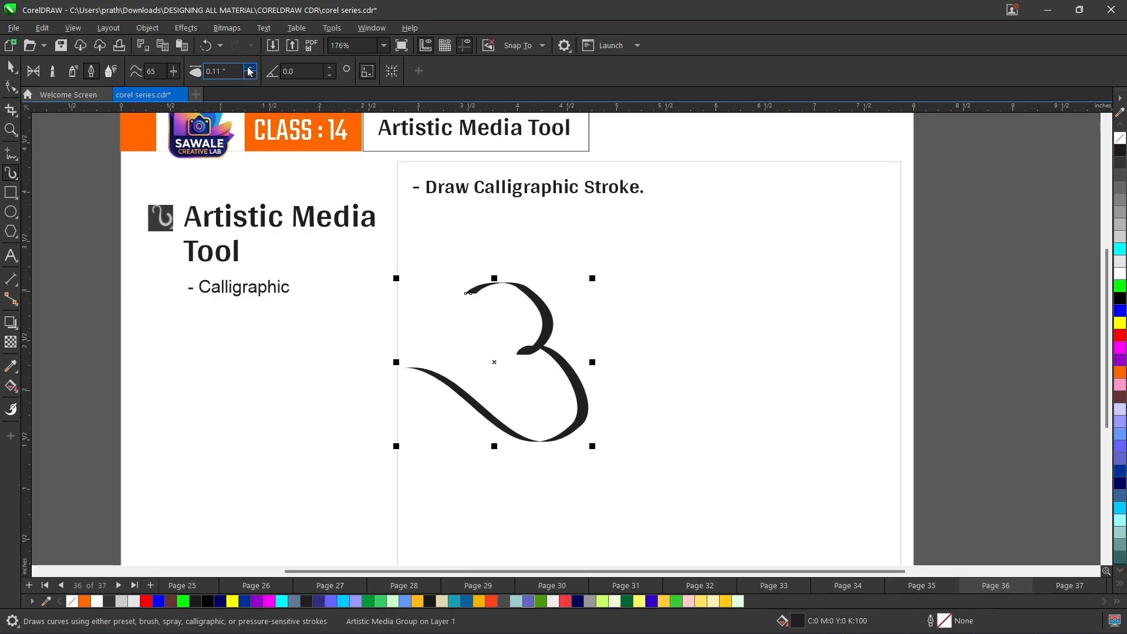
pyautogui.click(250, 68)
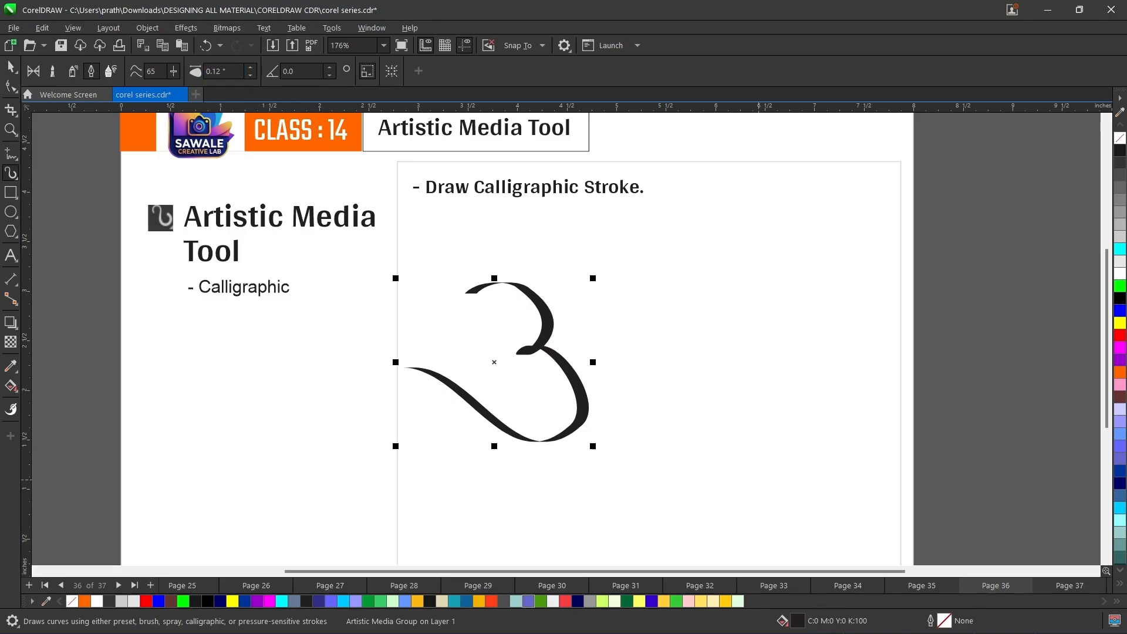
pyautogui.click(684, 300)
pyautogui.moveTo(675, 291)
pyautogui.mouseDown()
pyautogui.moveTo(733, 283)
pyautogui.moveTo(760, 301)
pyautogui.moveTo(766, 324)
pyautogui.moveTo(721, 340)
pyautogui.moveTo(780, 365)
pyautogui.moveTo(780, 405)
pyautogui.moveTo(746, 428)
pyautogui.moveTo(653, 377)
pyautogui.mouseUp()
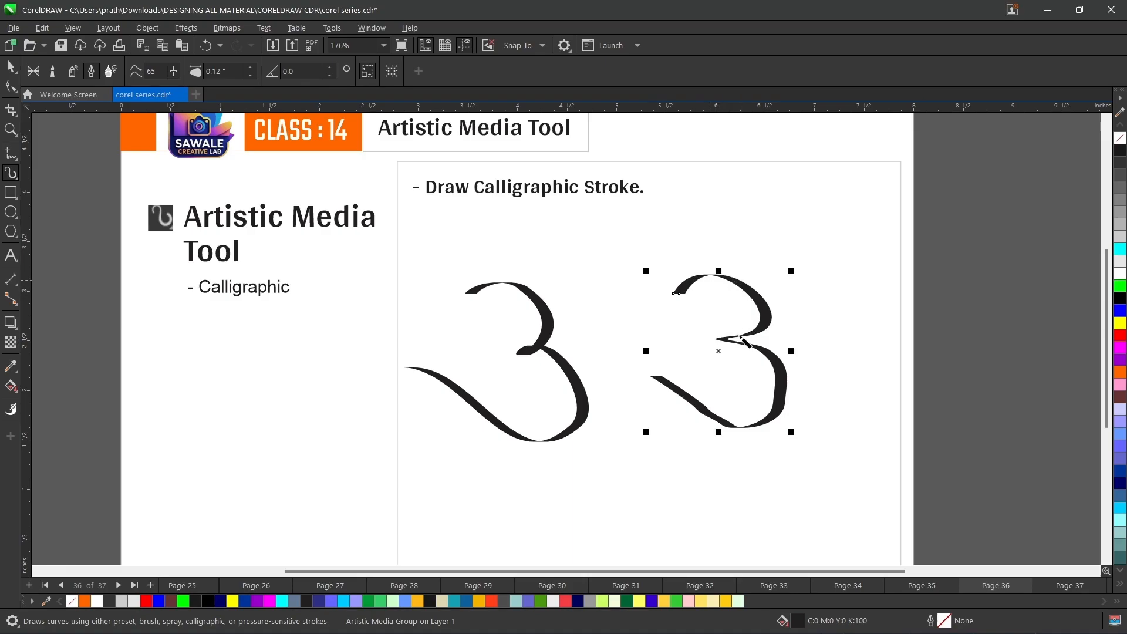
# Try a 15-degree calligraphic angle on the second 3-shaped stroke and undo the change.
pyautogui.click(290, 71)
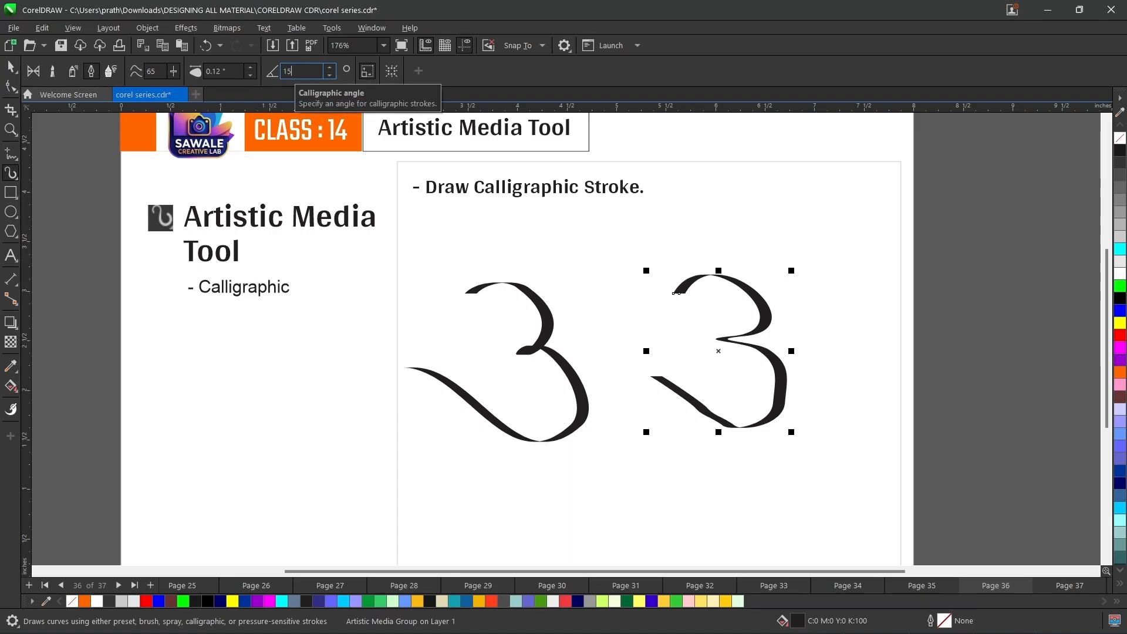
pyautogui.press('Return')
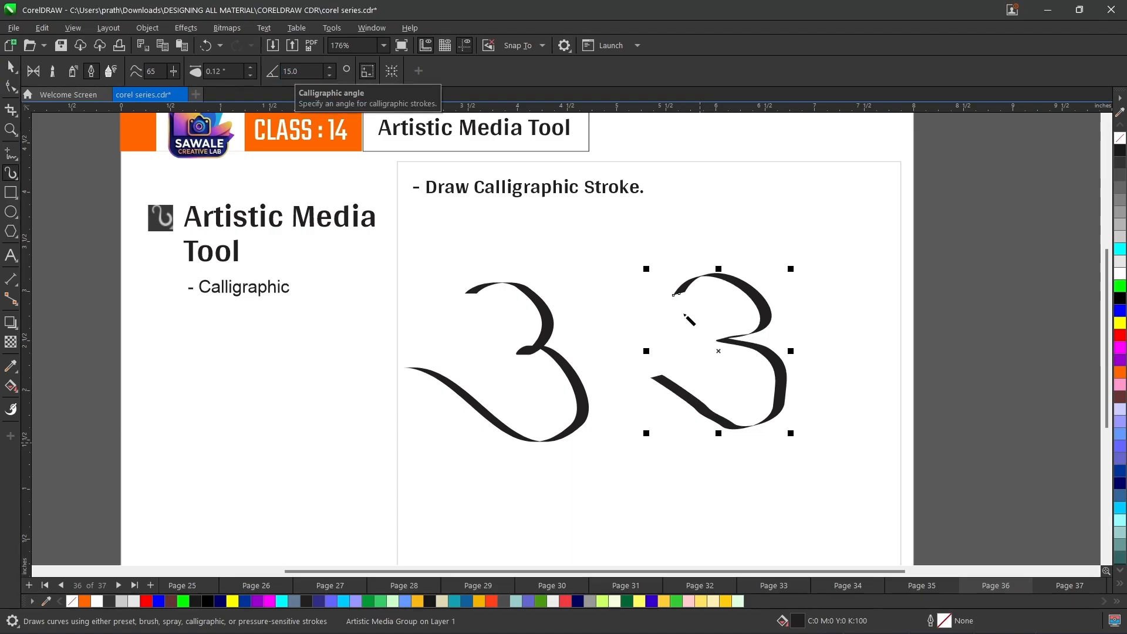
pyautogui.scroll(1, 688, 311)
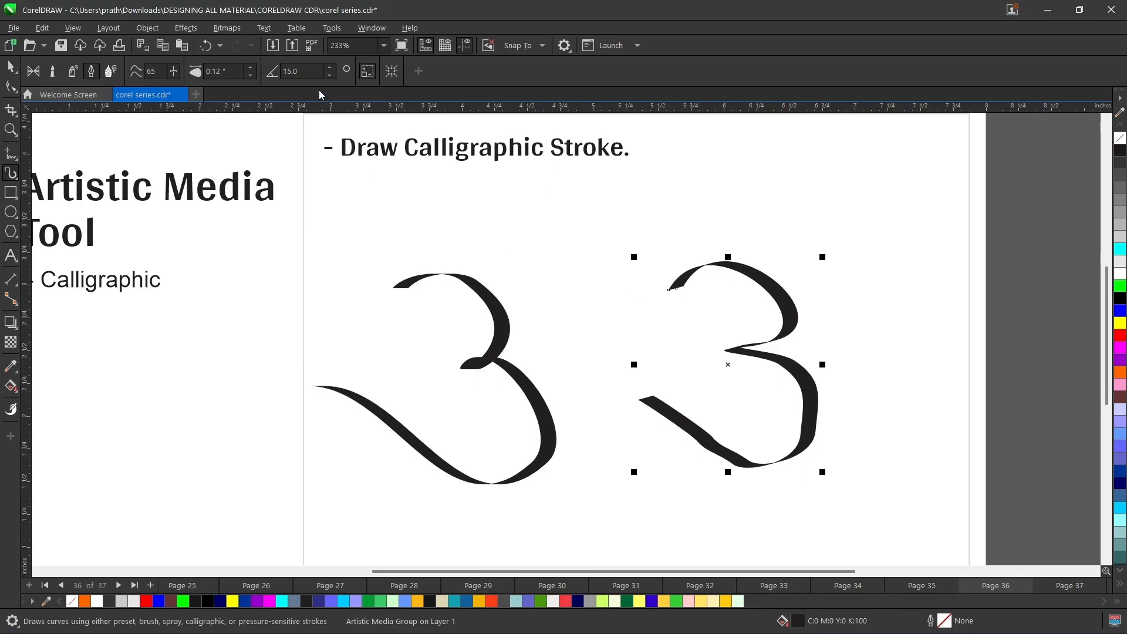
pyautogui.hotkey('ctrl', 'z')
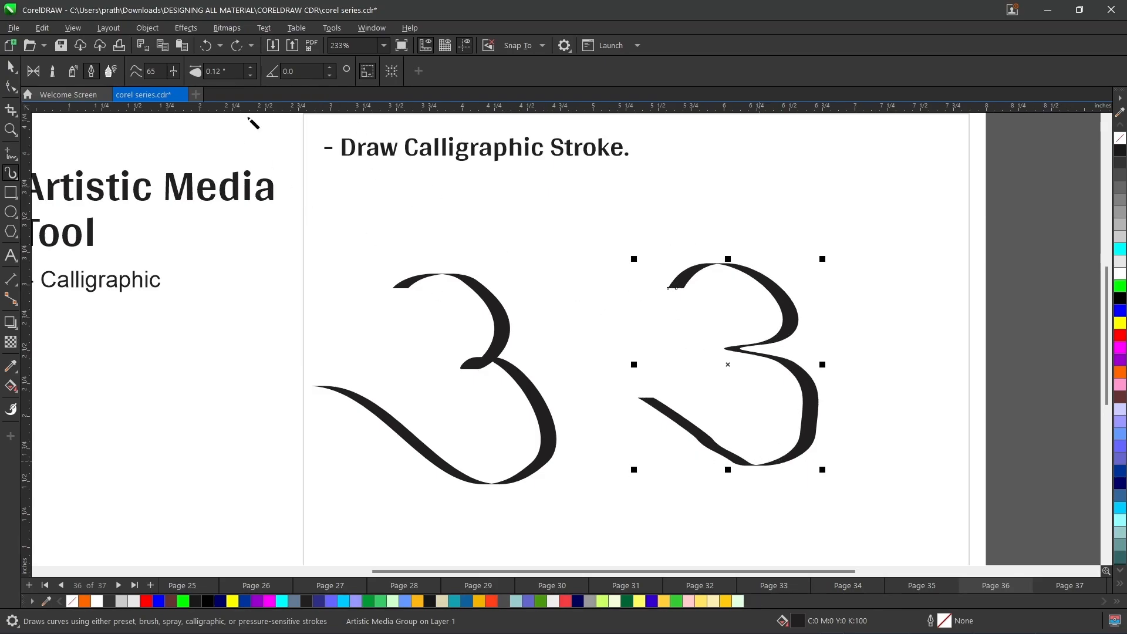
# Set the calligraphic angle of the second 3-shaped stroke to 15 degrees.
pyautogui.click(288, 73)
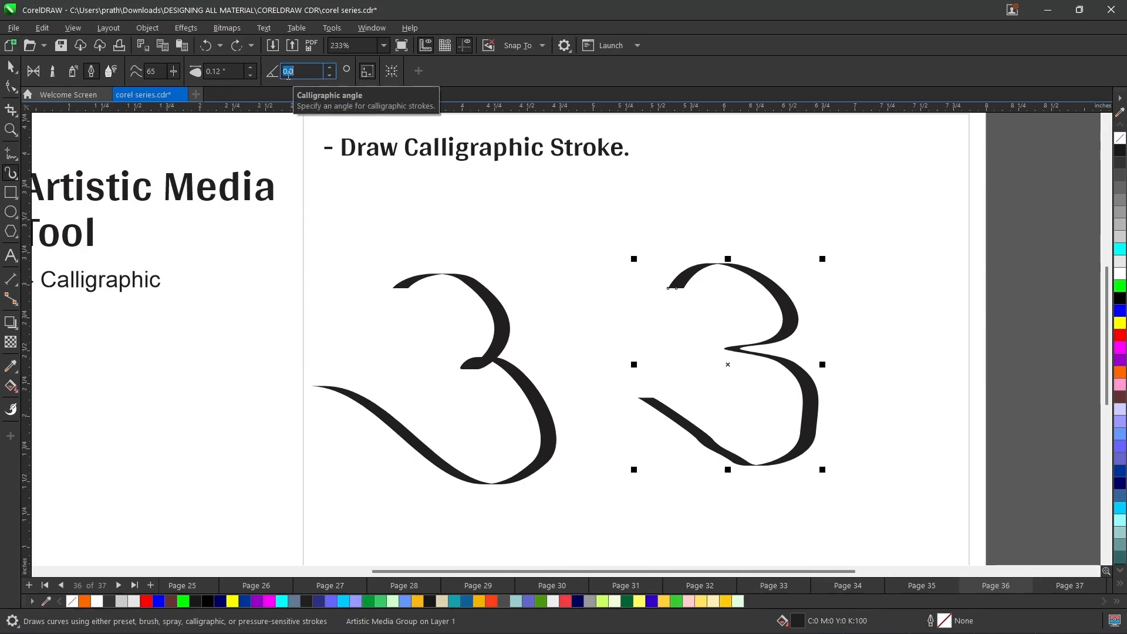
pyautogui.write('15')
pyautogui.press('Return')
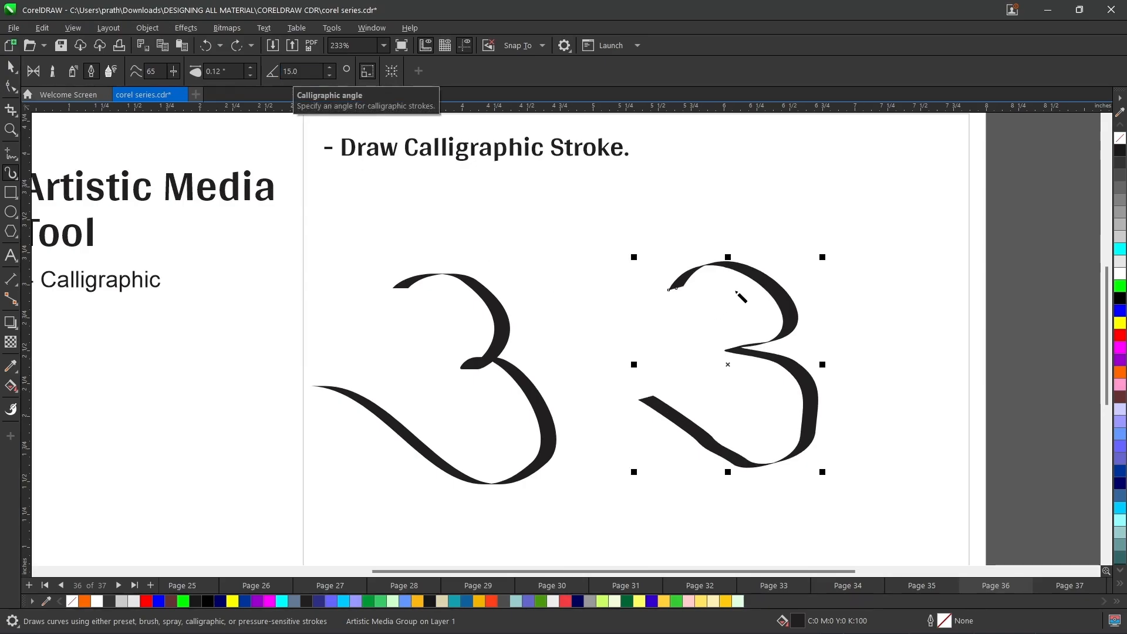
# Set the calligraphic angle of the second 3-shaped stroke to 90 degrees.
pyautogui.click(288, 70)
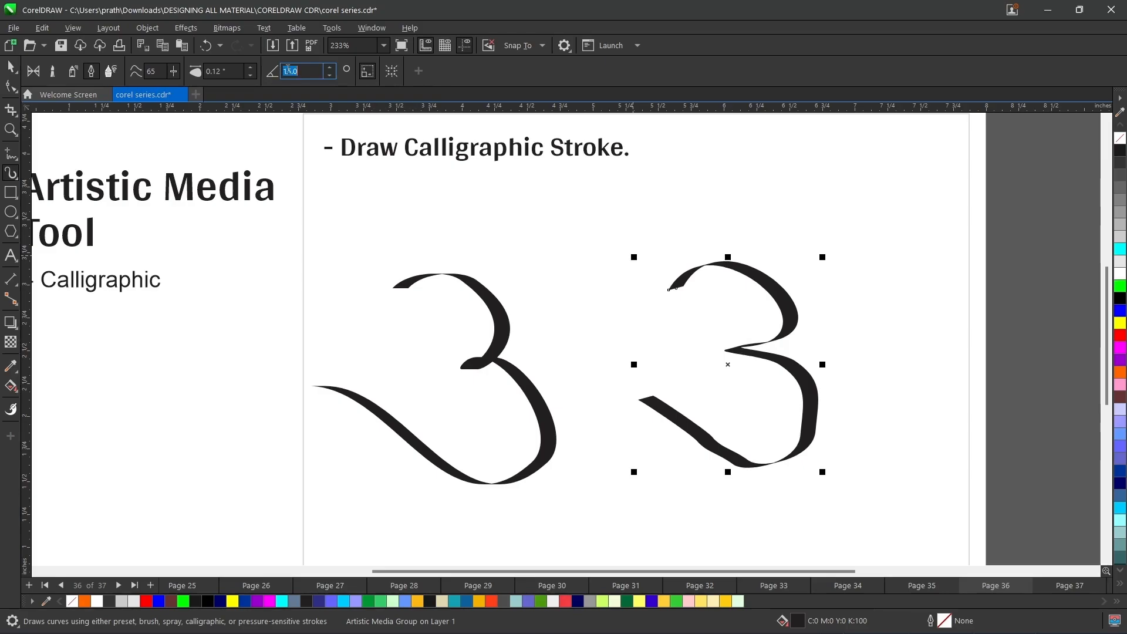
pyautogui.write('9')
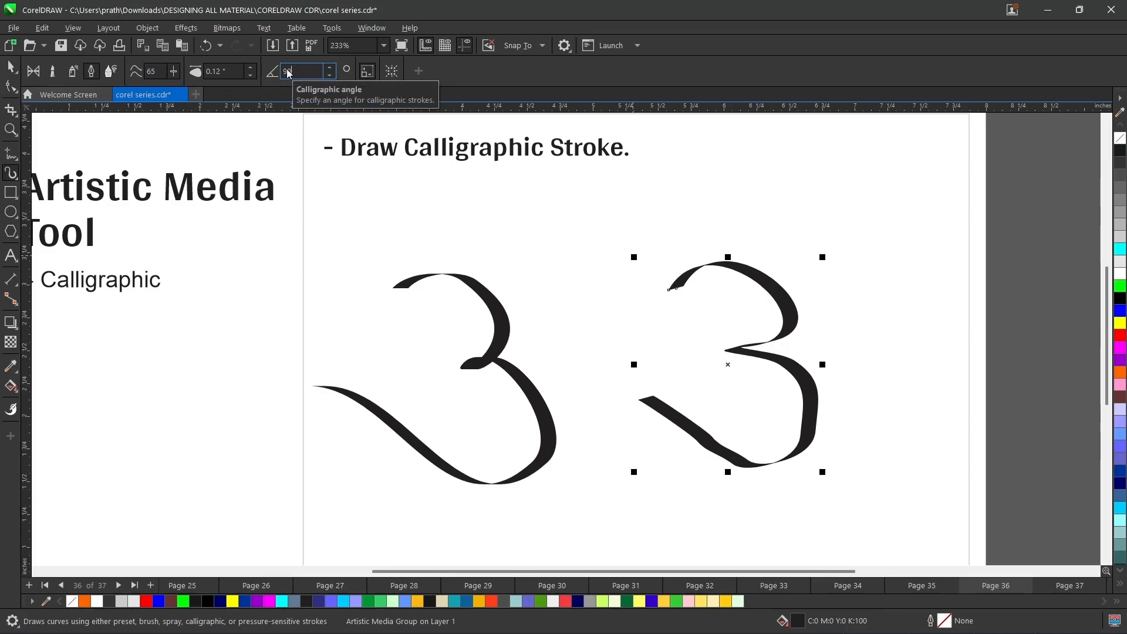
pyautogui.write('0')
pyautogui.press('Return')
pyautogui.scroll(-2, 566, 317)
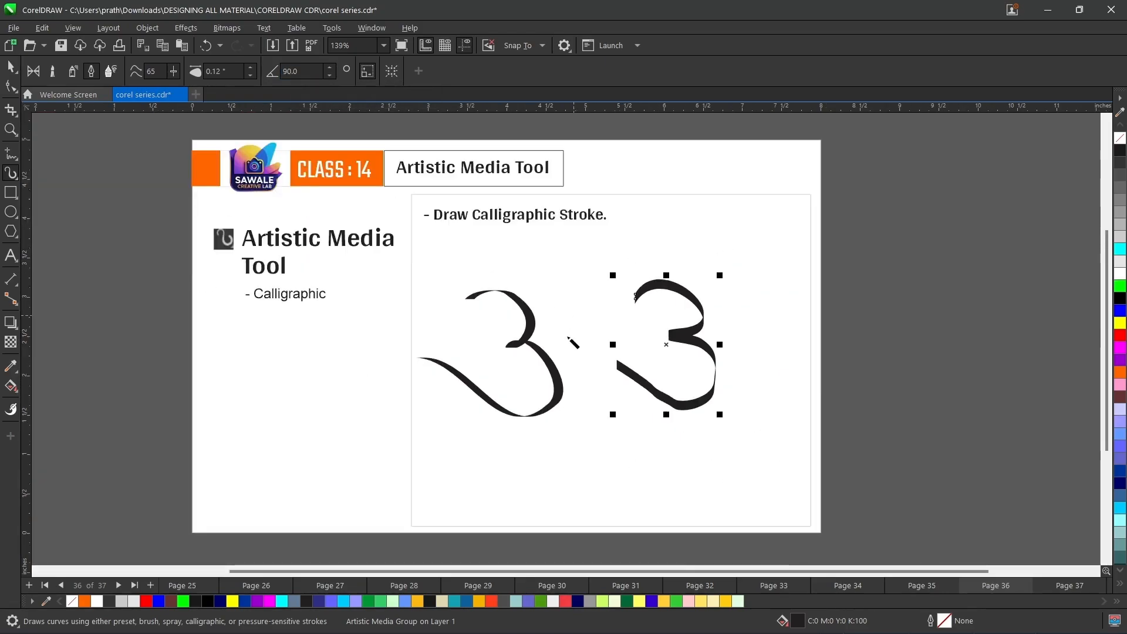
pyautogui.scroll(1, 581, 434)
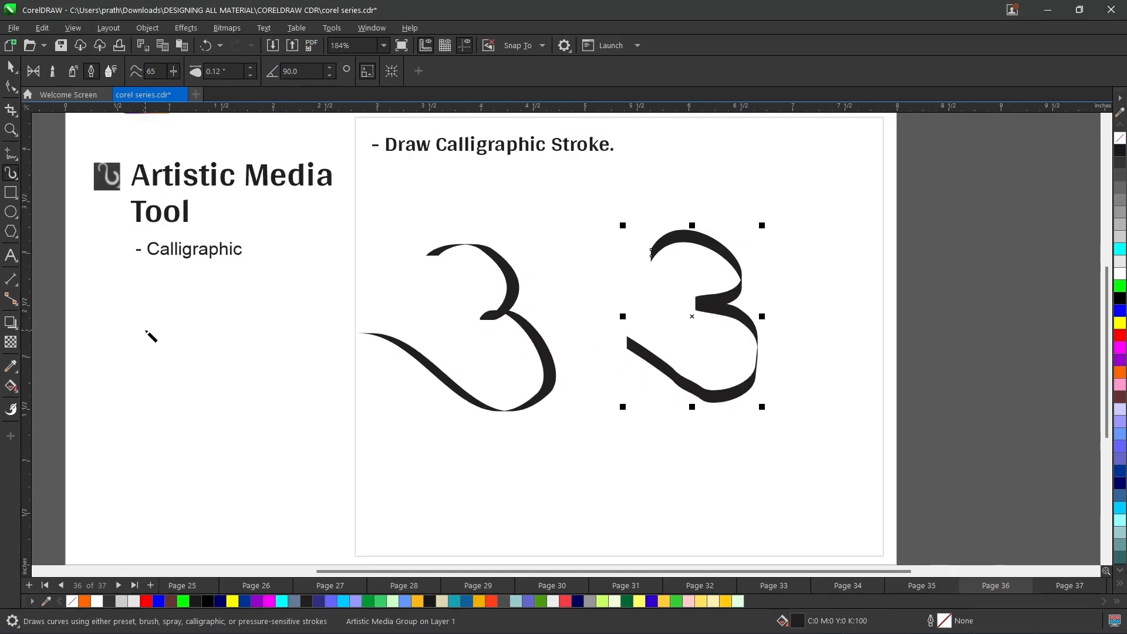
# Draw a third 3-shaped calligraphic stroke beneath the Calligraphic label and enlarge it proportionally.
pyautogui.moveTo(146, 335)
pyautogui.mouseDown()
pyautogui.moveTo(173, 318)
pyautogui.moveTo(203, 337)
pyautogui.moveTo(216, 366)
pyautogui.moveTo(172, 393)
pyautogui.moveTo(225, 411)
pyautogui.moveTo(237, 436)
pyautogui.moveTo(226, 463)
pyautogui.moveTo(196, 480)
pyautogui.moveTo(93, 419)
pyautogui.mouseUp()
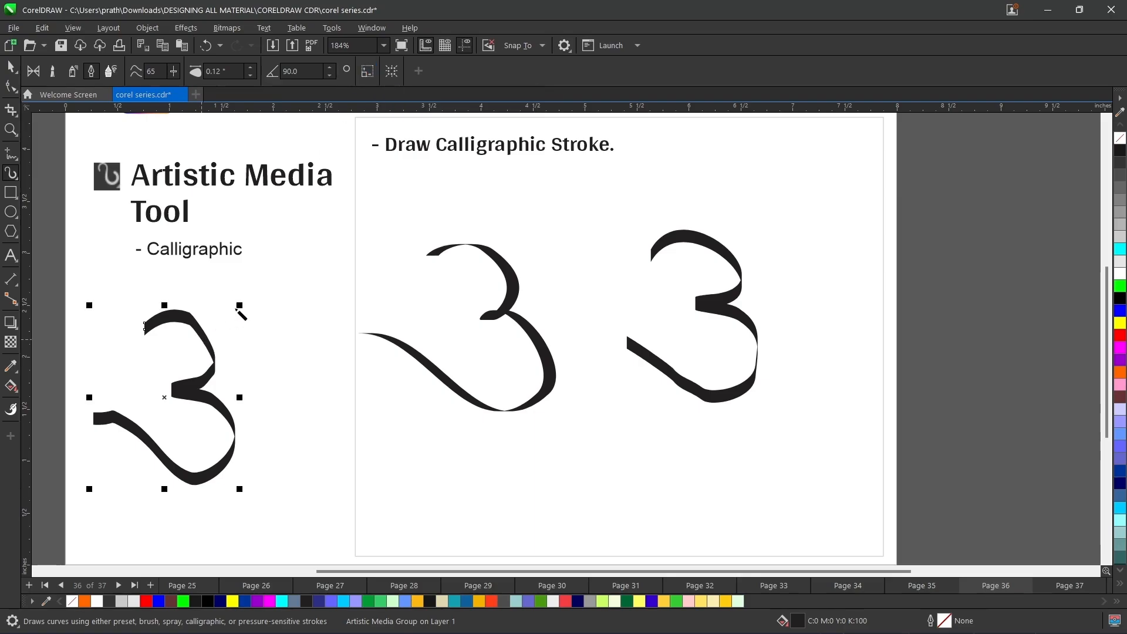
pyautogui.moveTo(240, 305); pyautogui.dragTo(302, 270)
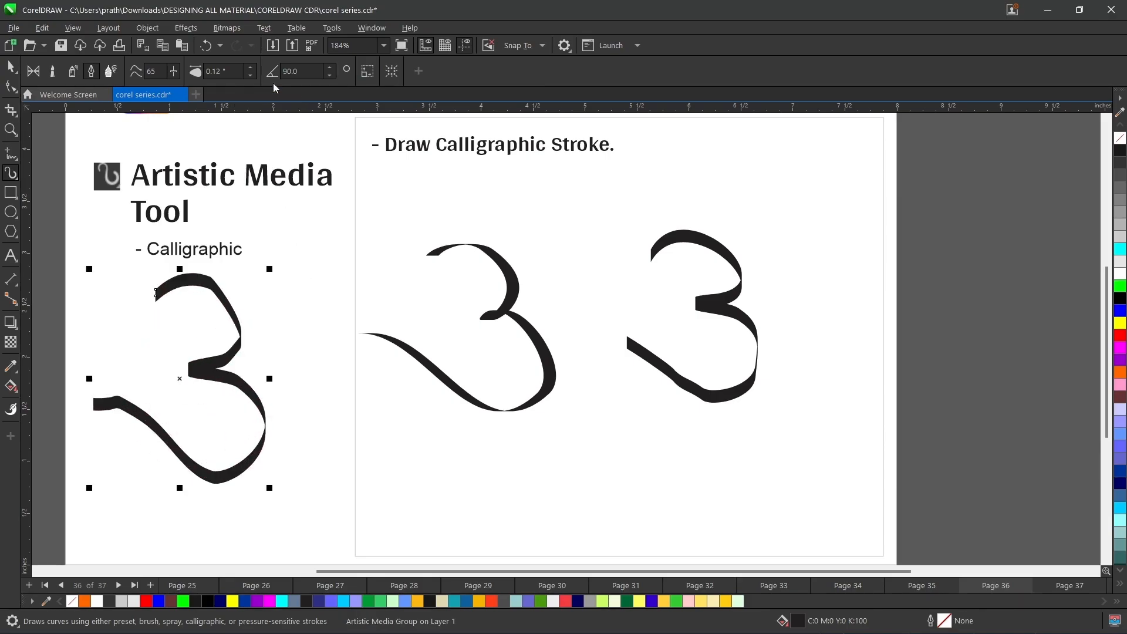
pyautogui.click(293, 71)
# Hide the bounding box around the third calligraphic stroke and show it again.
pyautogui.click(391, 72)
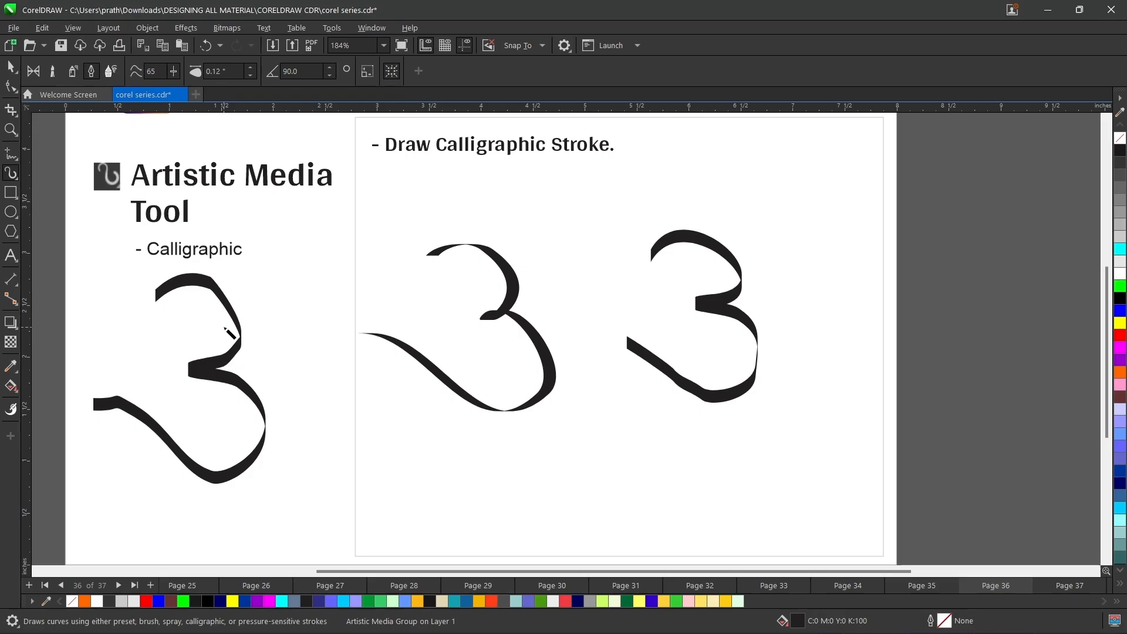
pyautogui.click(391, 72)
pyautogui.moveTo(267, 270); pyautogui.dragTo(296, 270)
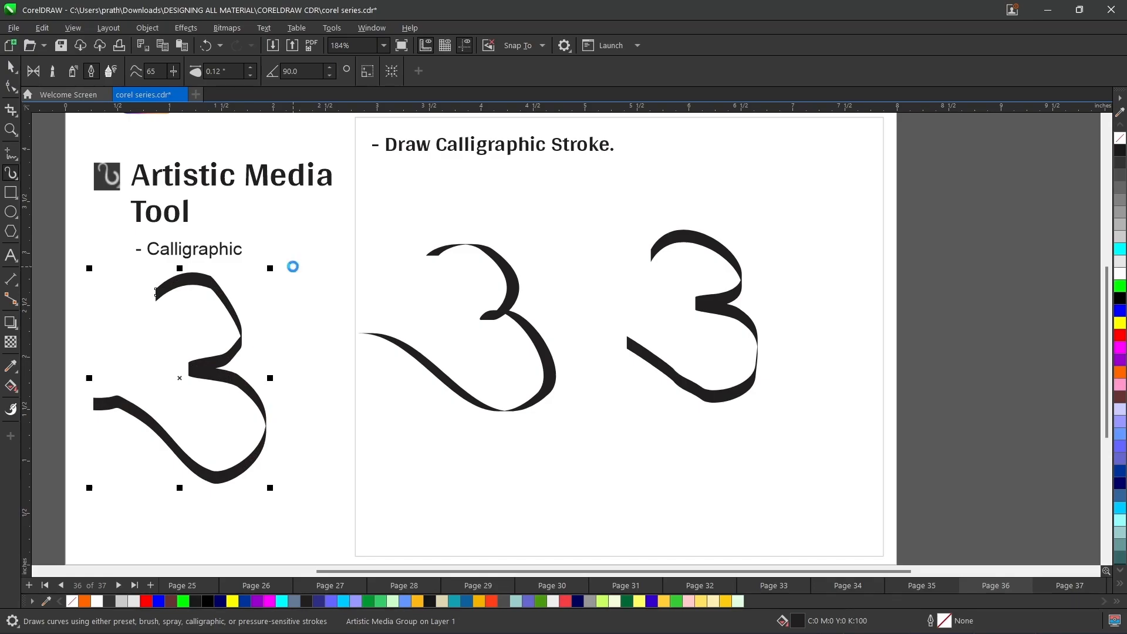
# Delete all three 3-shaped calligraphic strokes from the page.
pyautogui.press('Delete')
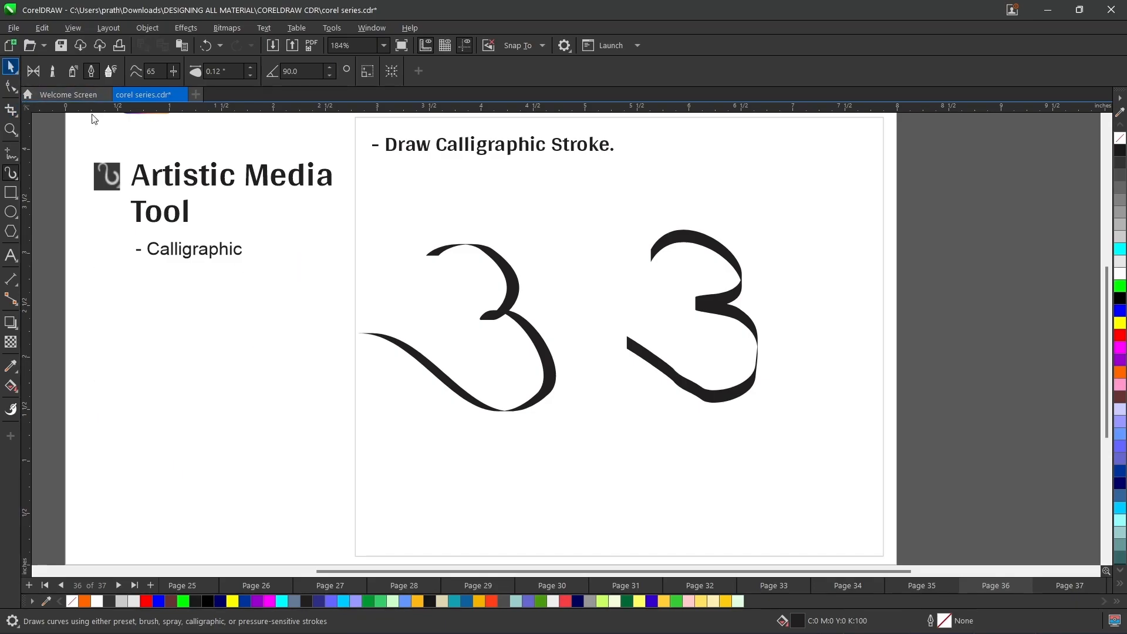
pyautogui.press('space')
pyautogui.click(503, 308)
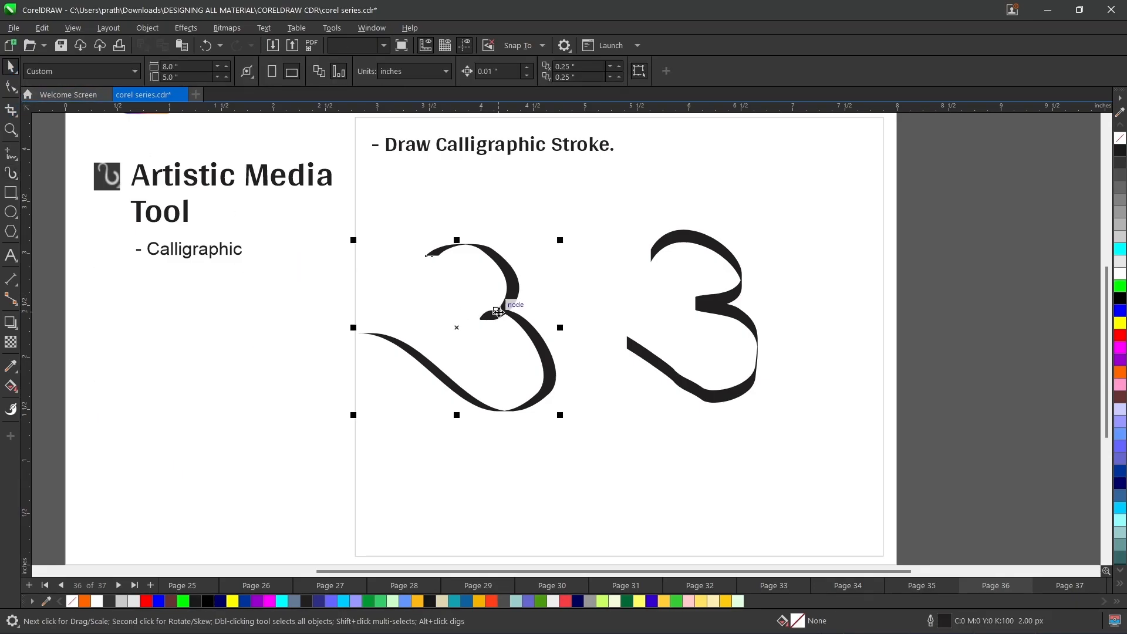
pyautogui.press('Delete')
pyautogui.click(693, 313)
pyautogui.press('Delete')
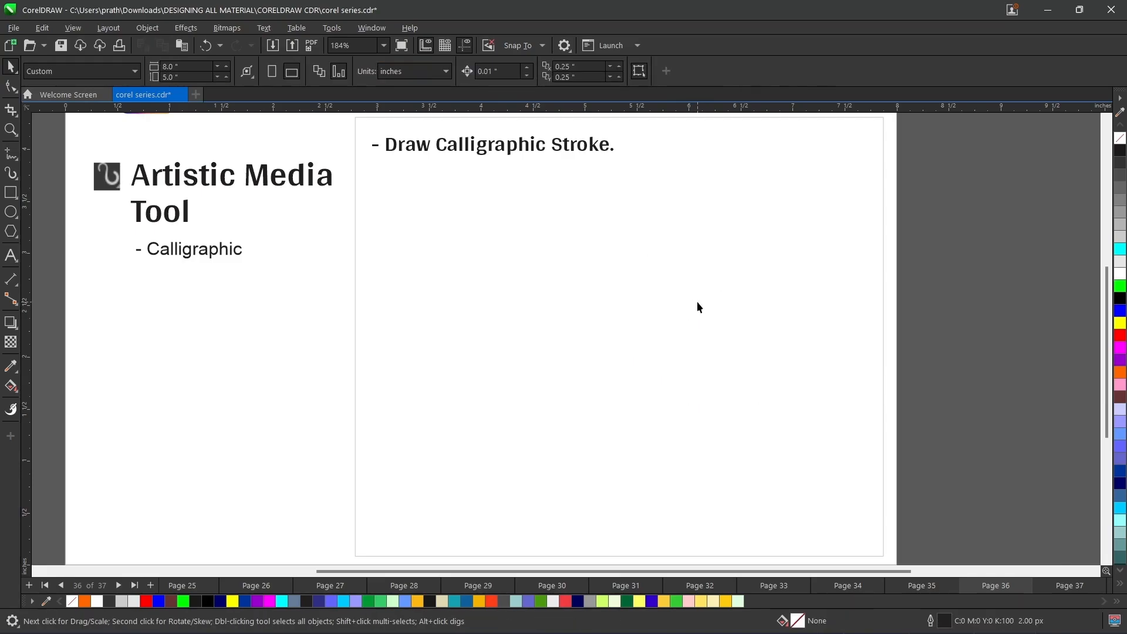
# Switch the input language to Marathi (Google Input Tools) and add the artistic text "सावळे" inside the empty frame.
pyautogui.press('super+space')
pyautogui.press('super+space')
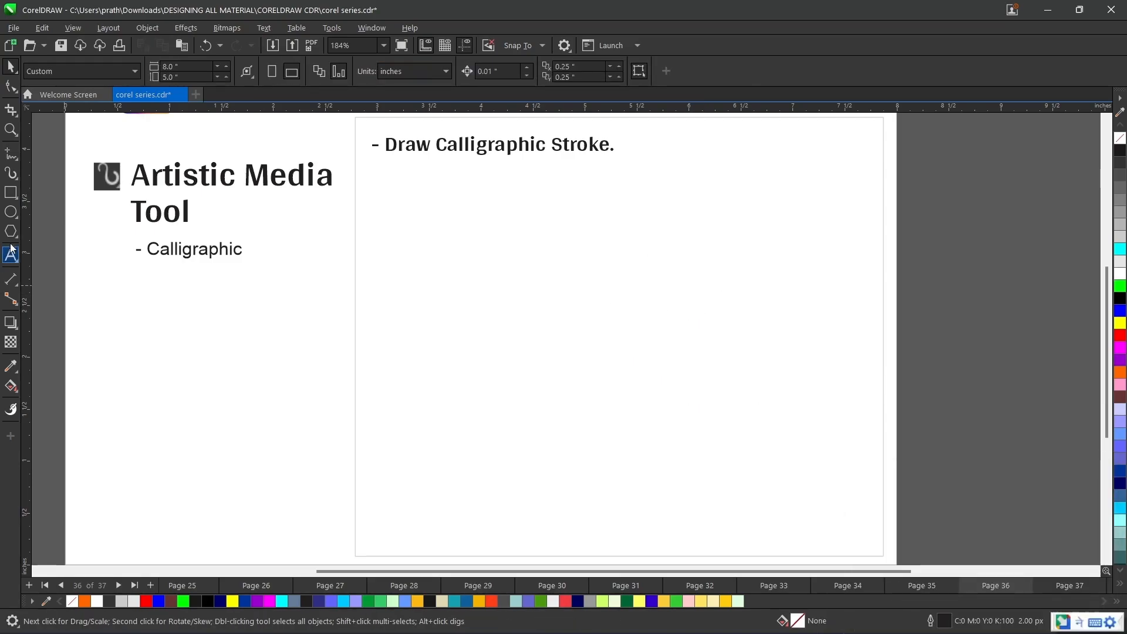
pyautogui.click(12, 250)
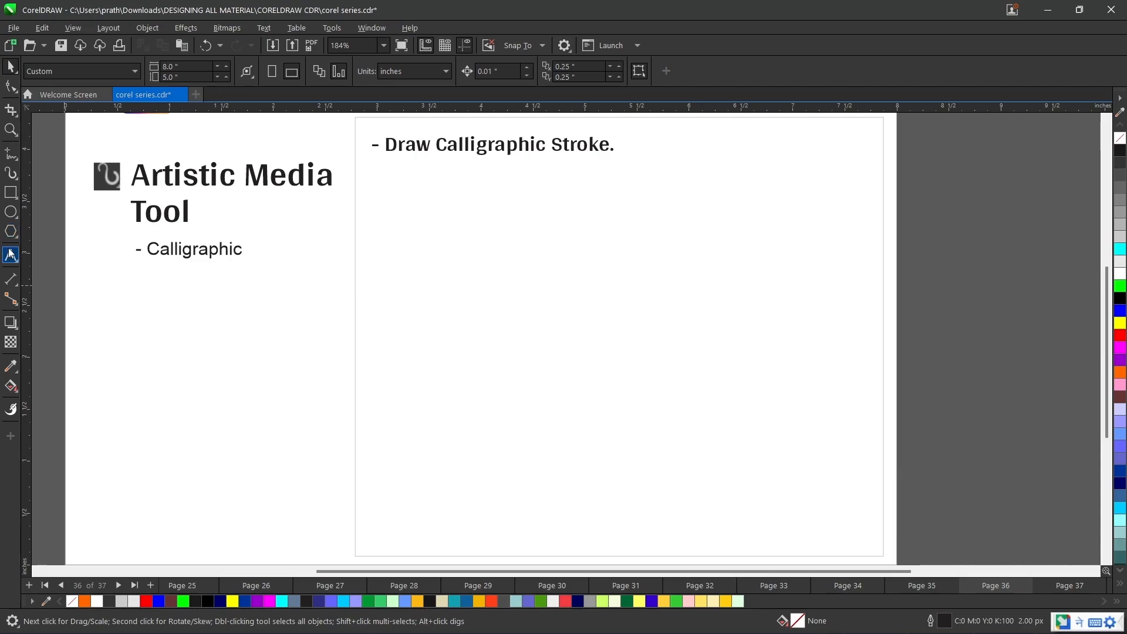
pyautogui.click(535, 289)
pyautogui.write('sawale')
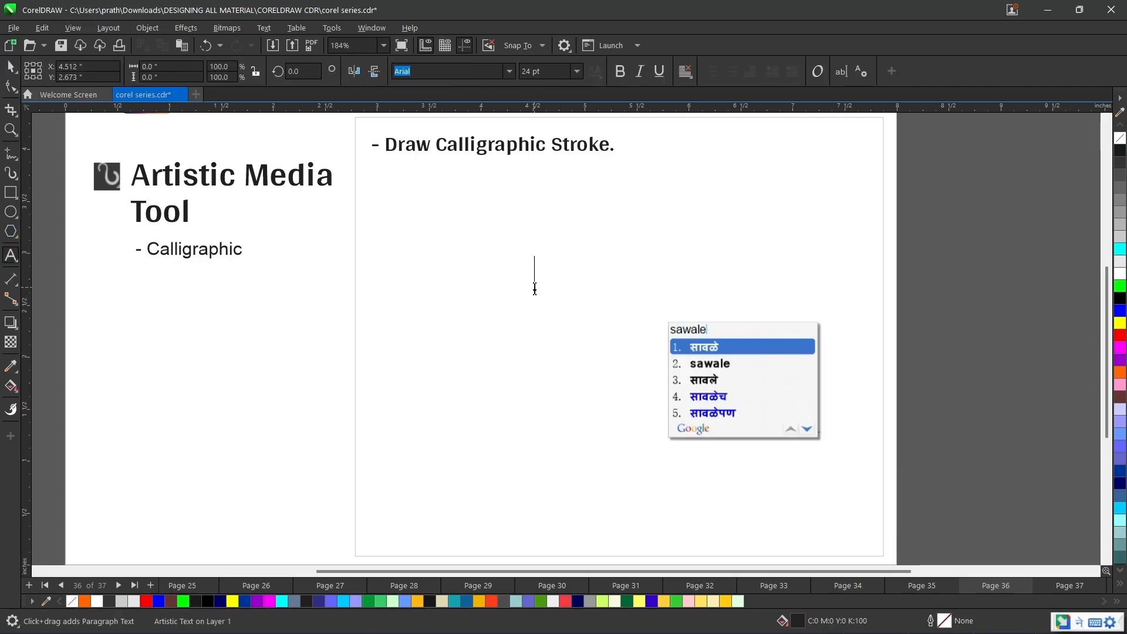
pyautogui.press('space')
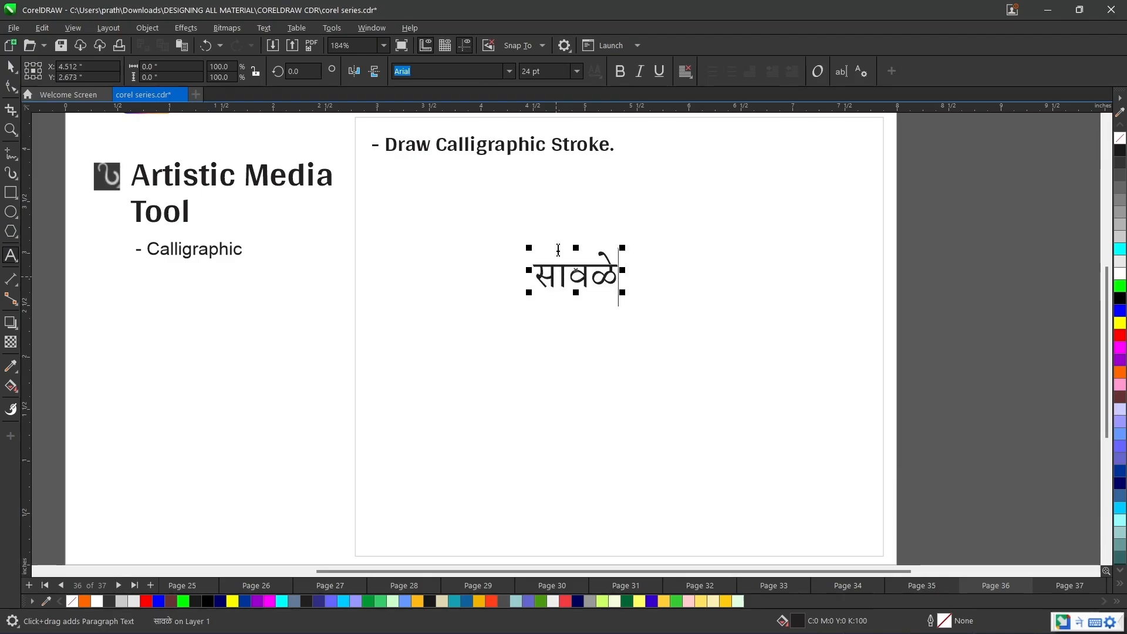
# Make the Marathi text bold, switch the input language back to English and set the font to Teko.
pyautogui.doubleClick(581, 273)
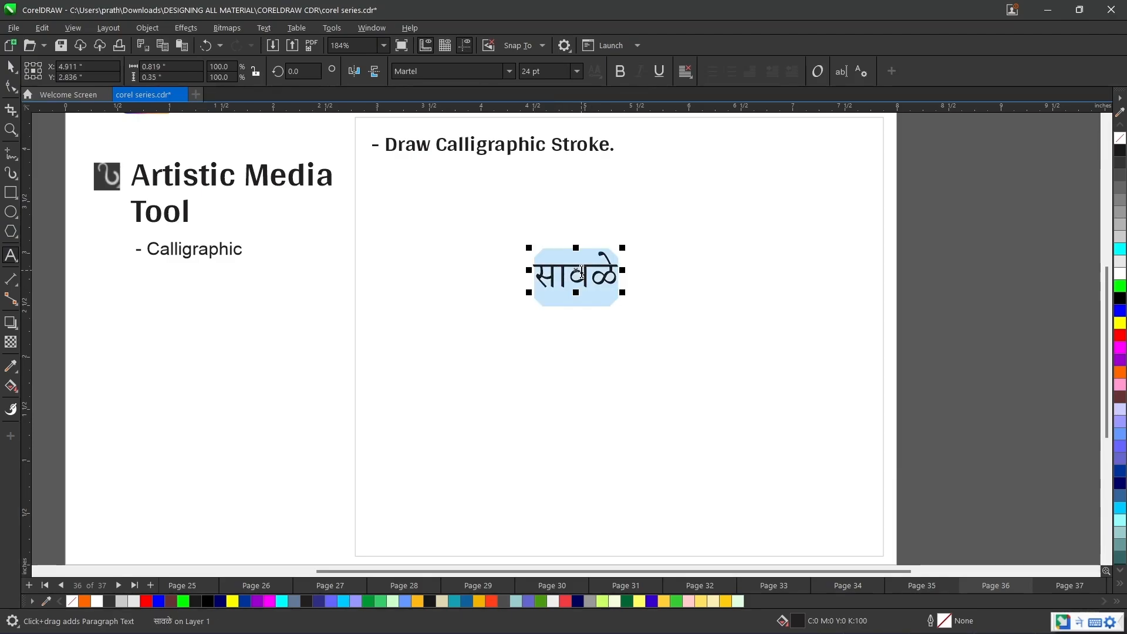
pyautogui.hotkey('ctrl', 'b')
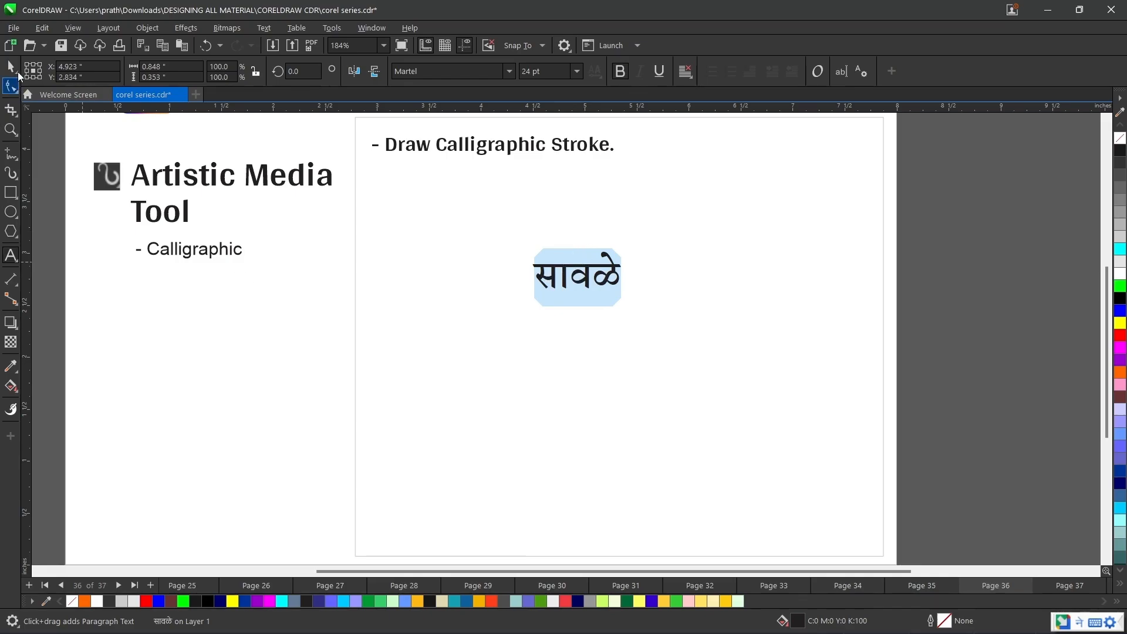
pyautogui.click(453, 74)
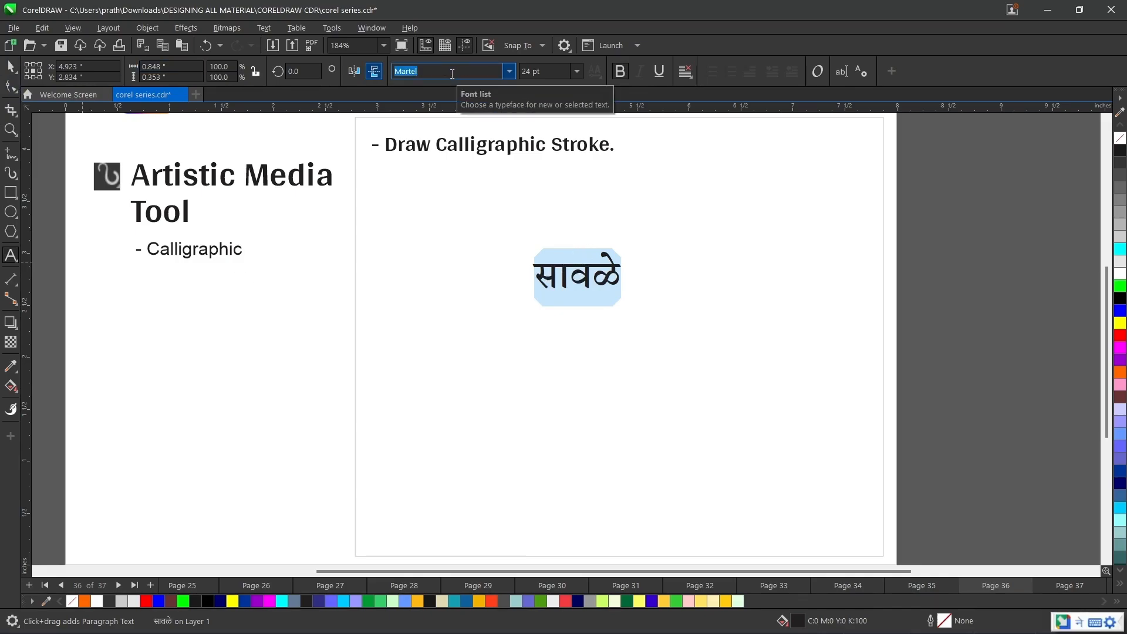
pyautogui.press('super+space')
pyautogui.press('super+space')
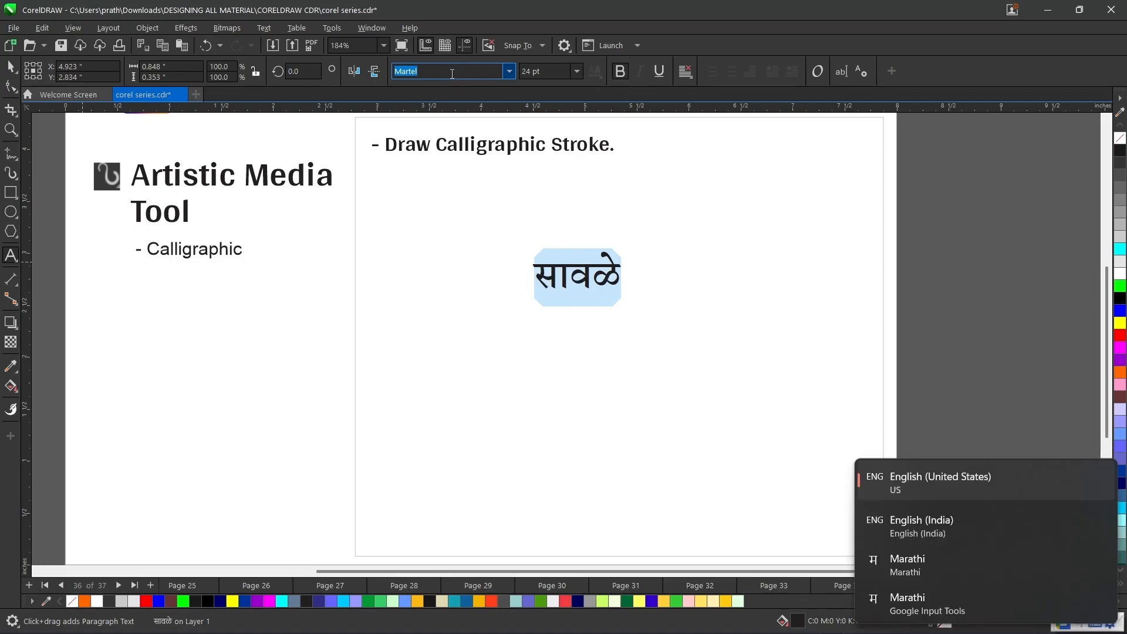
pyautogui.write('Teko')
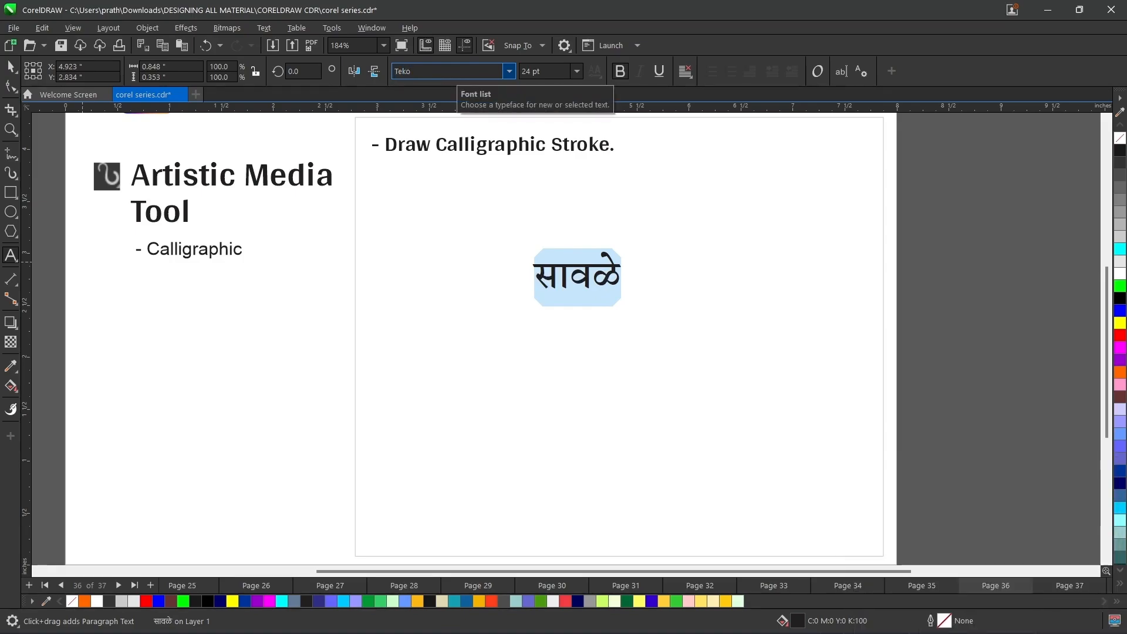
pyautogui.press('Return')
# Scale the Marathi text up to about 2.93 inches wide and move it to the middle of the frame.
pyautogui.click(17, 70)
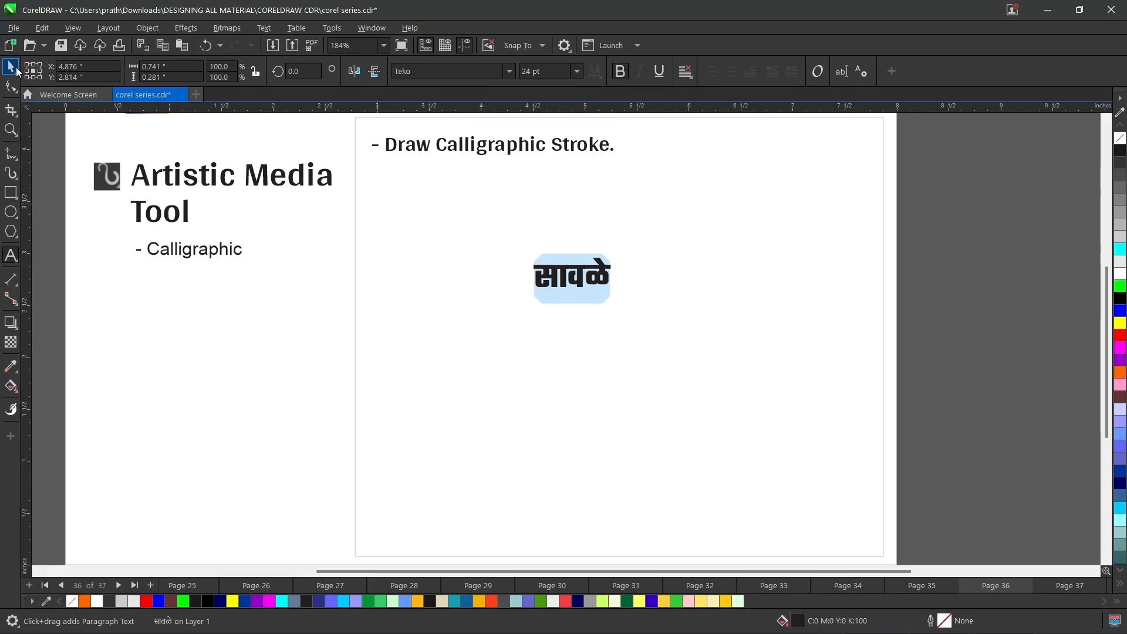
pyautogui.moveTo(615, 291); pyautogui.dragTo(826, 426)
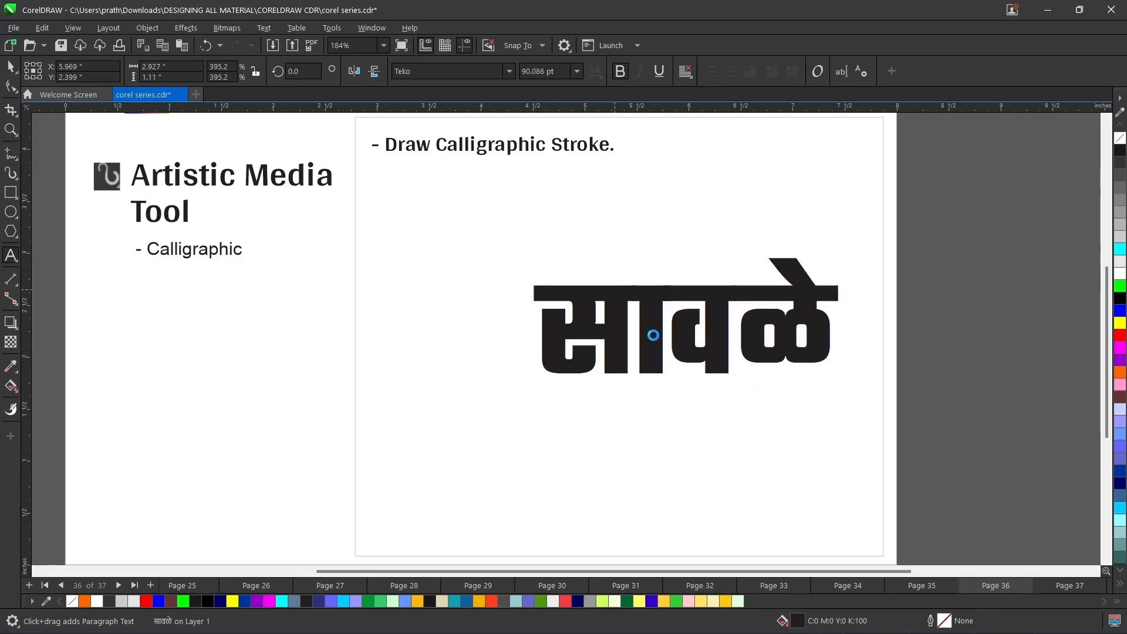
pyautogui.moveTo(568, 342)
pyautogui.mouseDown()
pyautogui.moveTo(556, 334)
pyautogui.moveTo(579, 326)
pyautogui.mouseUp()
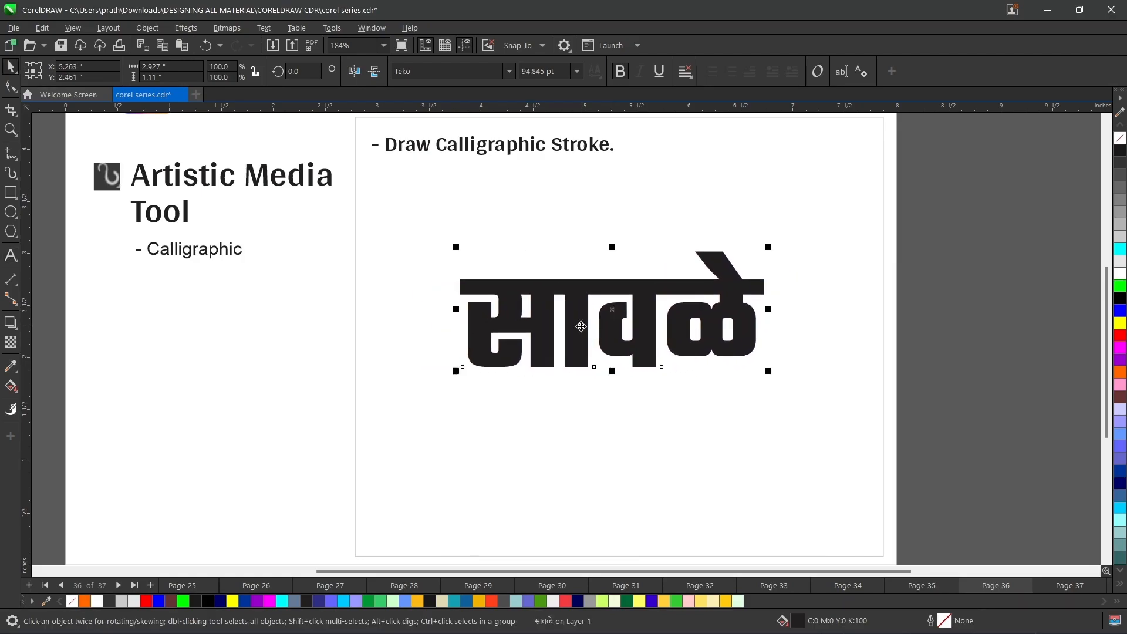
# Return to the Artistic Media tool's calligraphic mode, deselect the text and set the stroke width to 0.26 inches.
pyautogui.scroll(1, 581, 326)
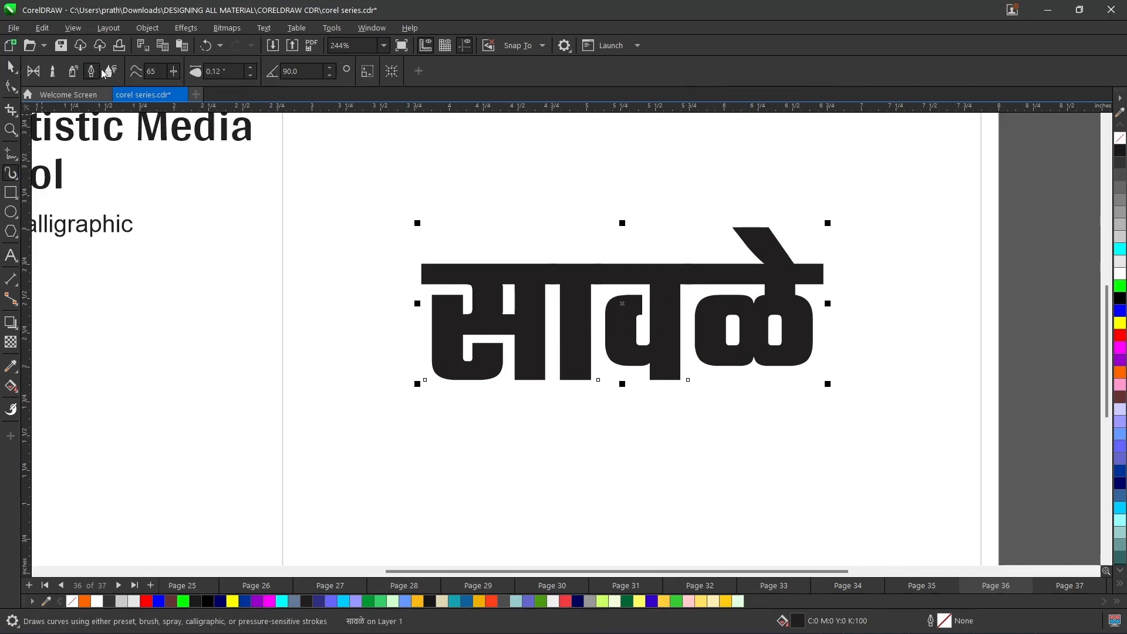
pyautogui.click(92, 71)
pyautogui.click(250, 68)
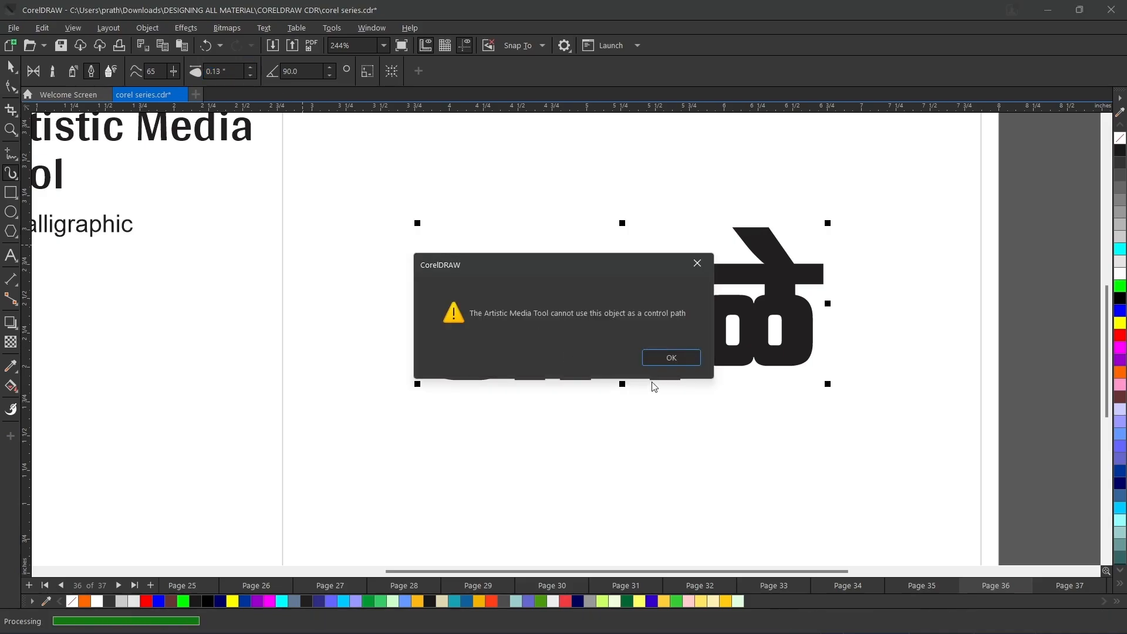
pyautogui.click(668, 359)
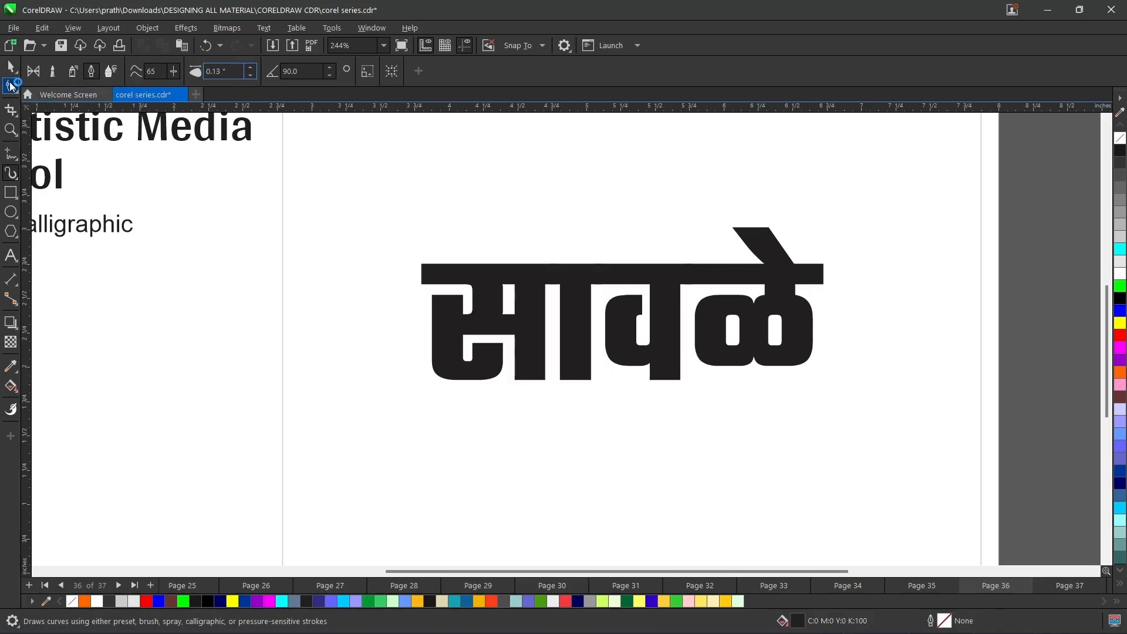
pyautogui.click(250, 70)
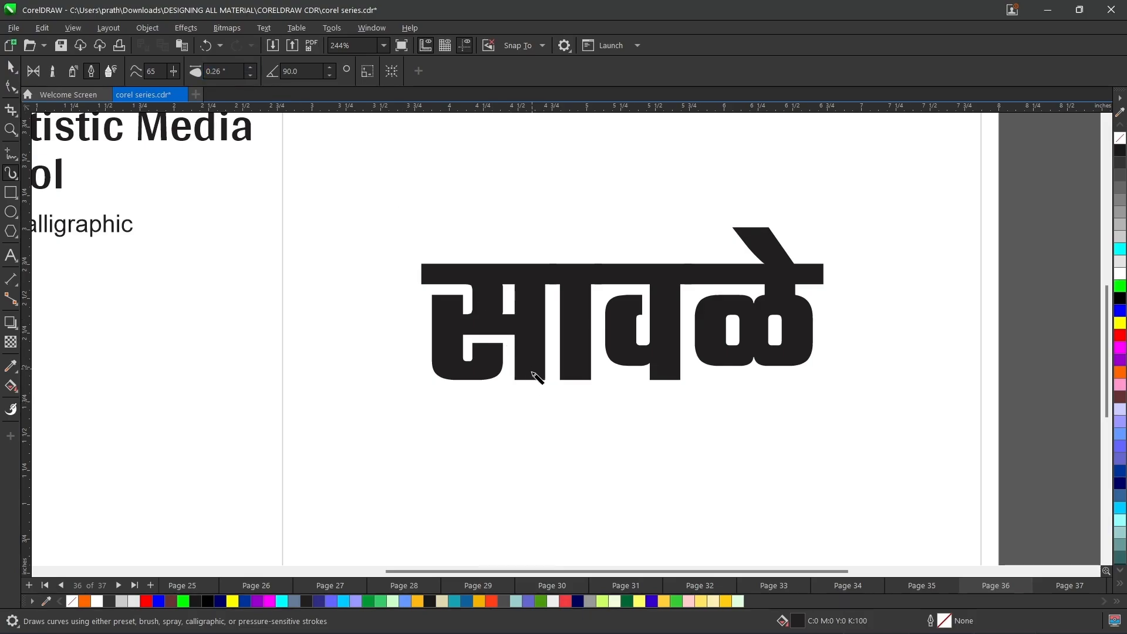
# Draw a curved calligraphic tail sweeping from the foot of the first letter out past the frame, and delete it.
pyautogui.moveTo(533, 358)
pyautogui.mouseDown()
pyautogui.moveTo(514, 424)
pyautogui.moveTo(460, 444)
pyautogui.moveTo(341, 440)
pyautogui.moveTo(141, 351)
pyautogui.mouseUp()
pyautogui.scroll(-1, 533, 369)
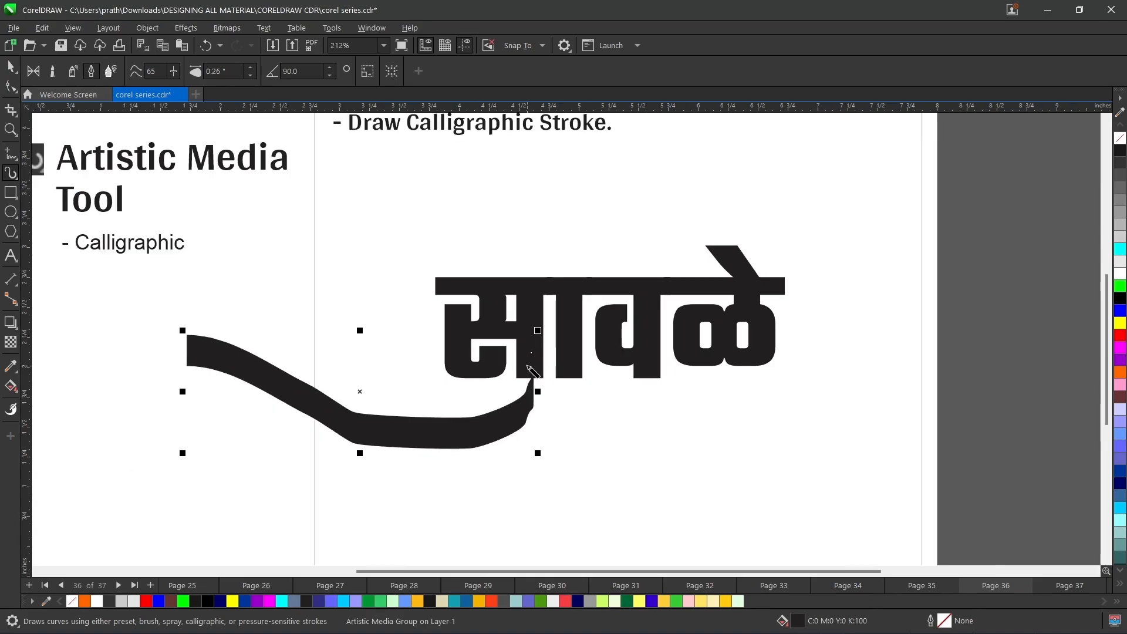
pyautogui.press('Delete')
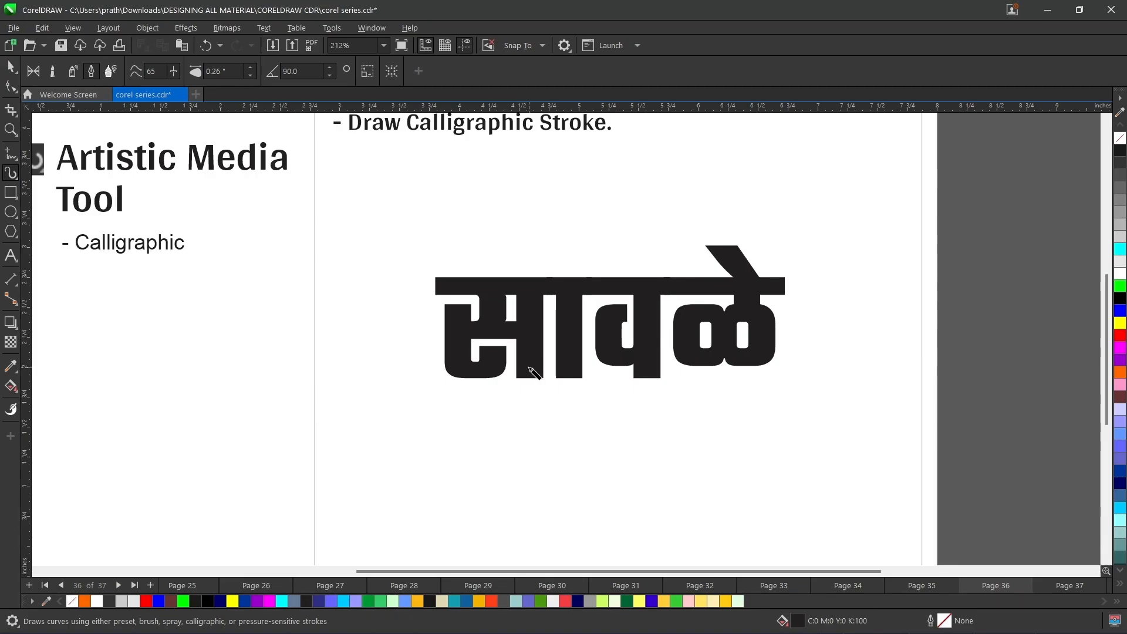
# Draw another broad calligraphic tail from the first letter's foot out beneath the Calligraphic label, and delete it.
pyautogui.moveTo(532, 397)
pyautogui.mouseDown()
pyautogui.moveTo(499, 446)
pyautogui.moveTo(324, 433)
pyautogui.moveTo(247, 416)
pyautogui.moveTo(156, 331)
pyautogui.mouseUp()
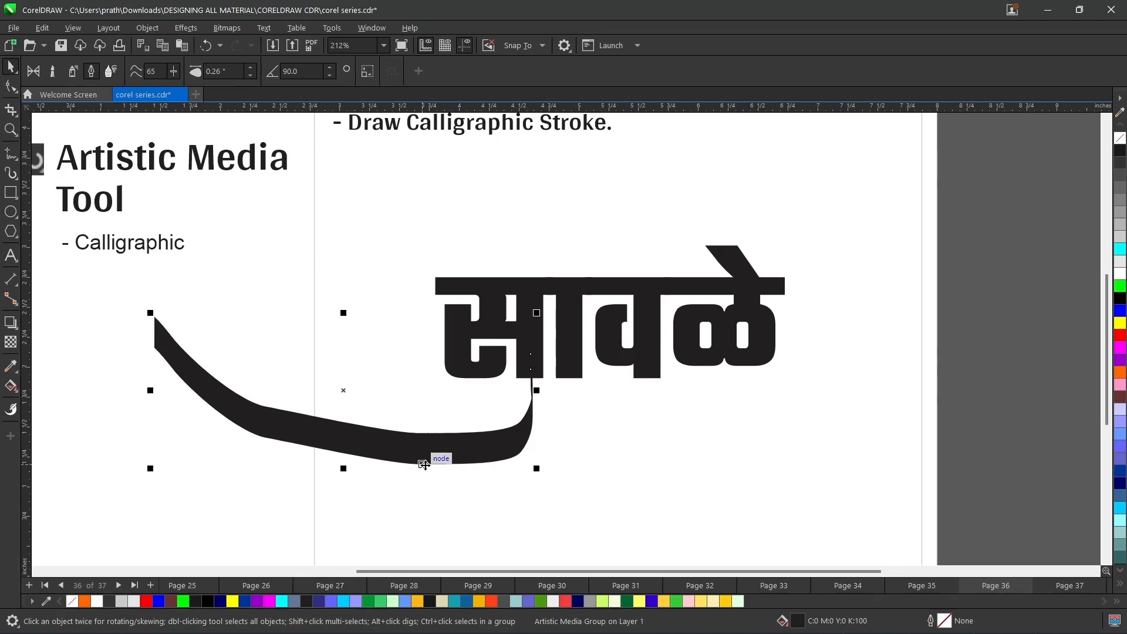
pyautogui.press('Delete')
pyautogui.hotkey('shift', 'F4')
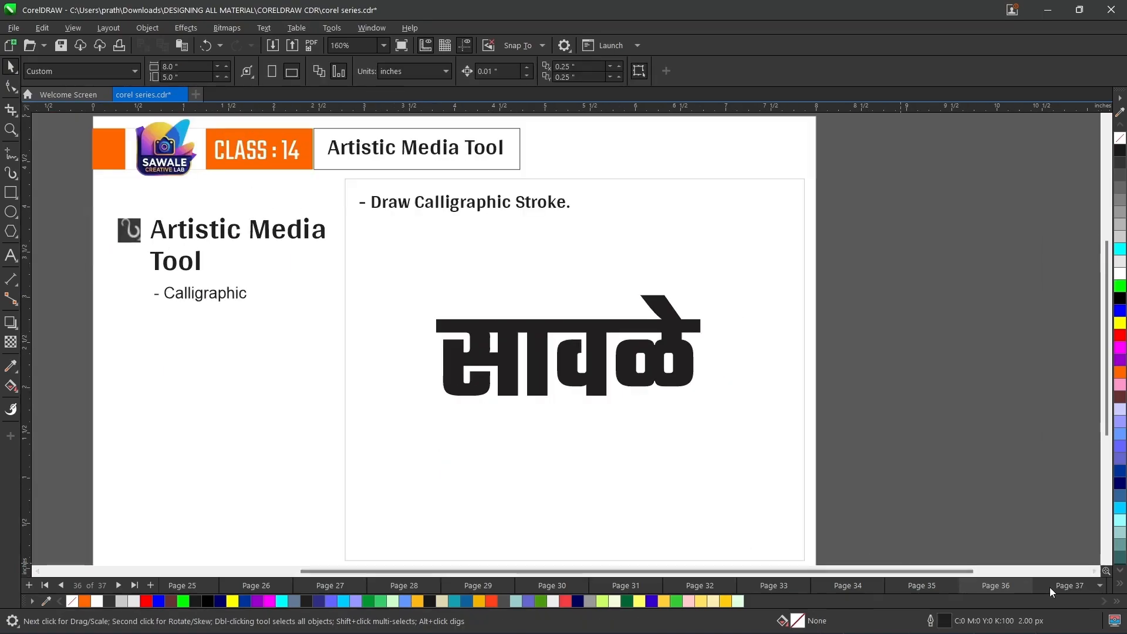
# Go to page 37 and switch the Artistic Media tool to Expression mode.
pyautogui.press('pagedown')
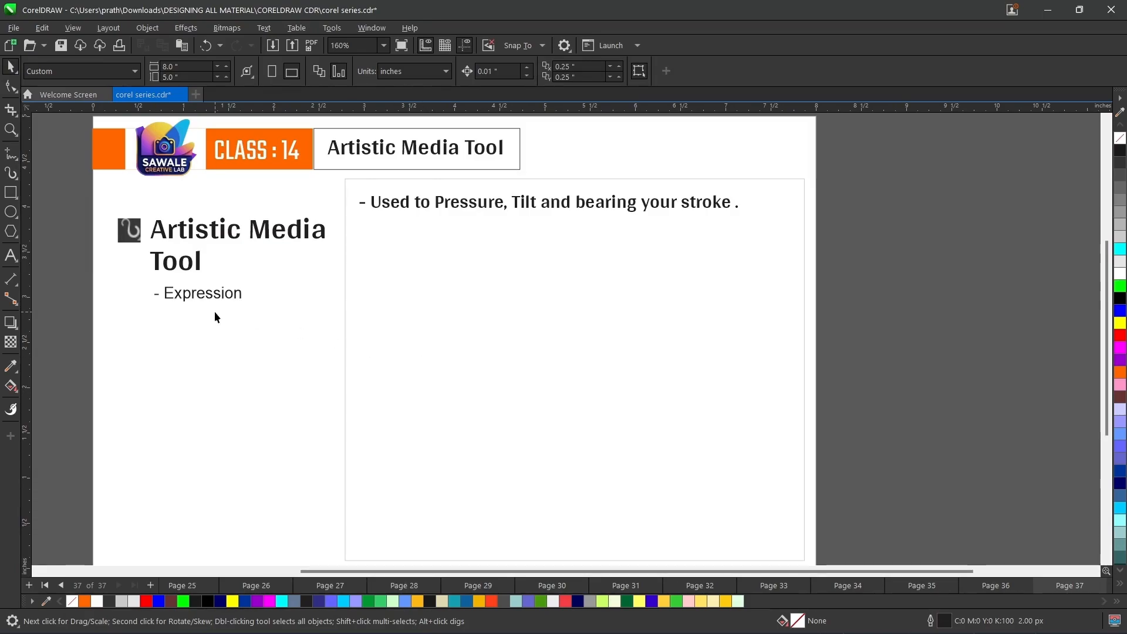
pyautogui.scroll(1, 215, 312)
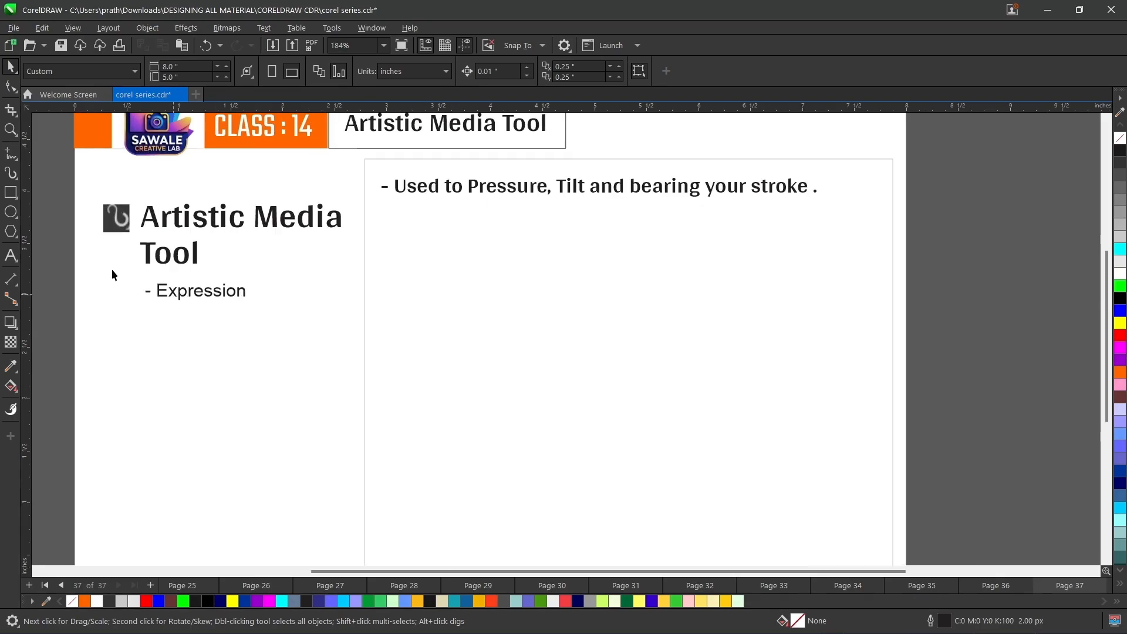
pyautogui.click(10, 172)
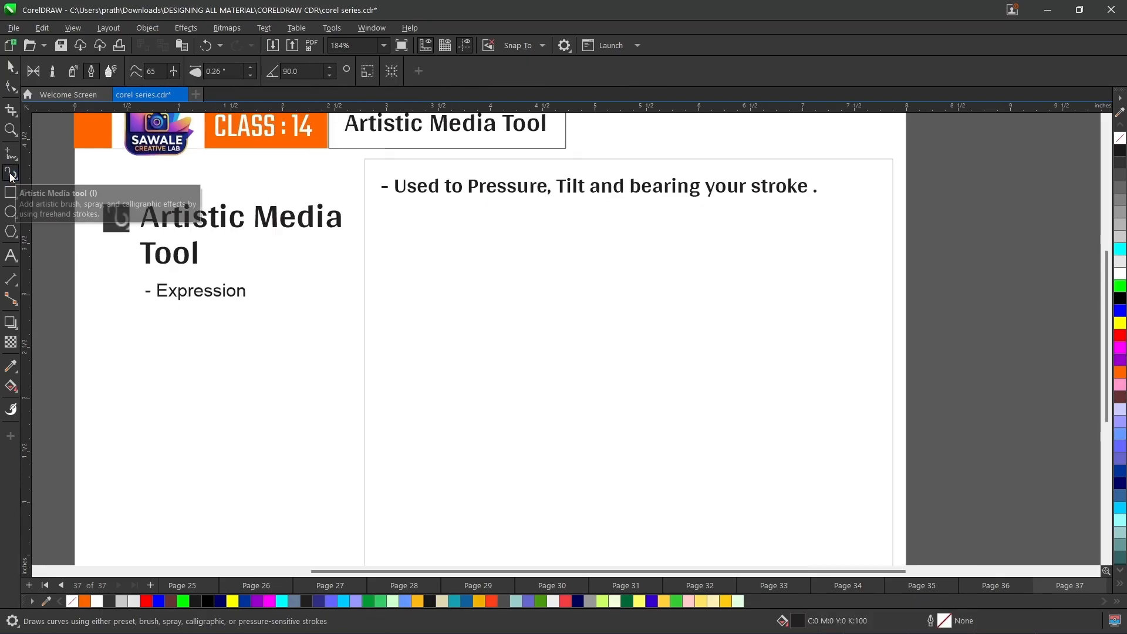
pyautogui.click(106, 74)
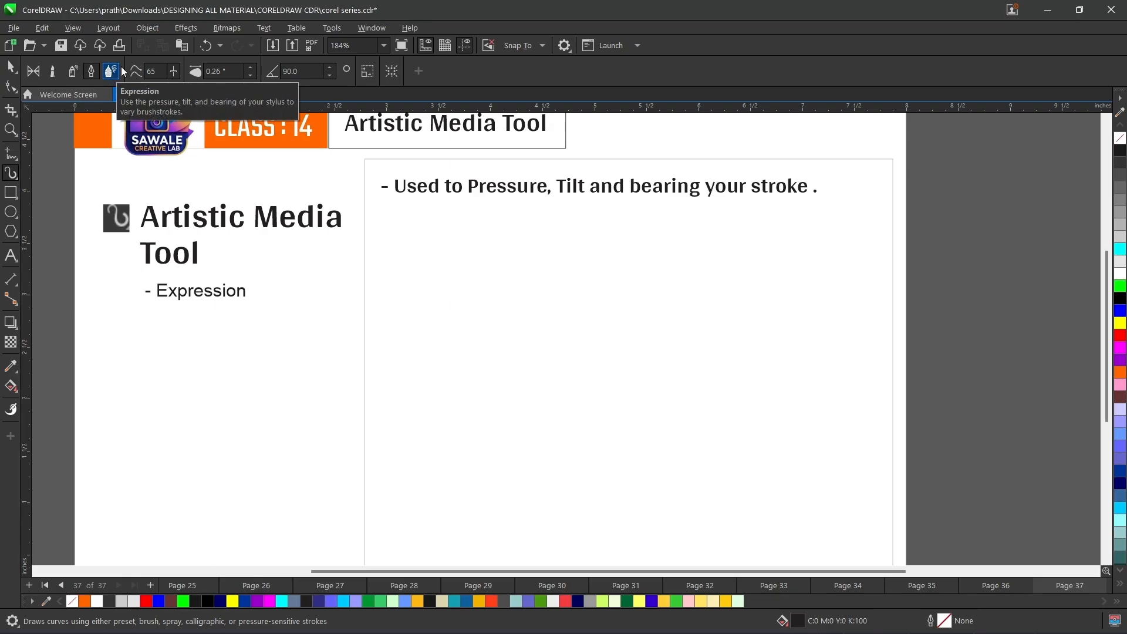
pyautogui.click(109, 73)
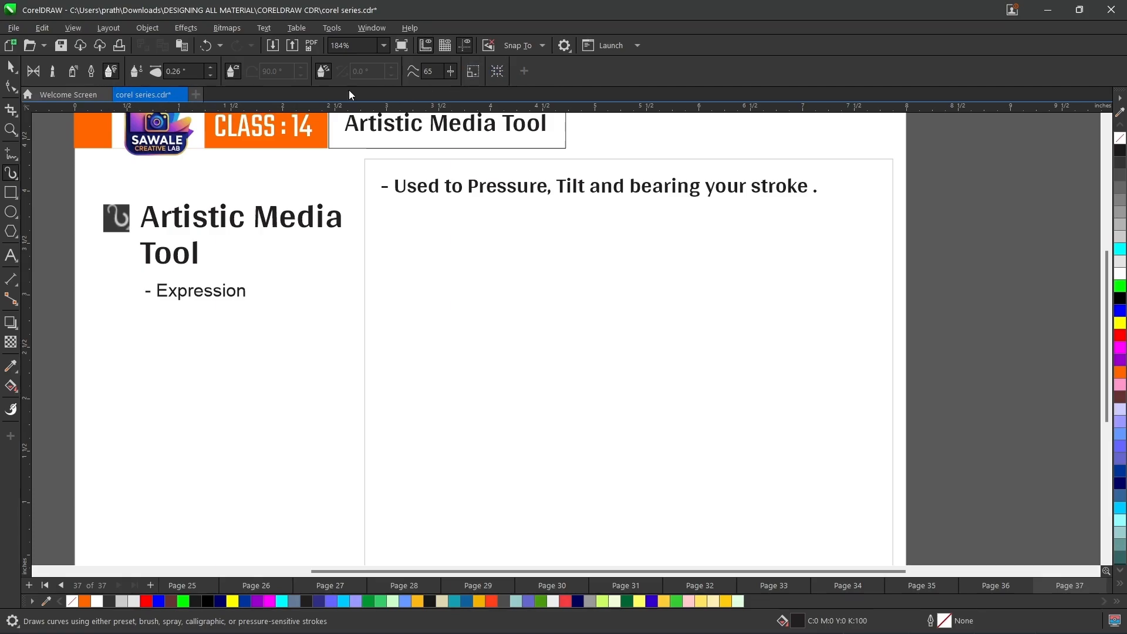
pyautogui.click(108, 73)
# Draw a wavy expression stroke across the frame and reduce its width to 0.03 inches.
pyautogui.moveTo(424, 356)
pyautogui.mouseDown()
pyautogui.moveTo(462, 315)
pyautogui.moveTo(539, 304)
pyautogui.moveTo(652, 368)
pyautogui.moveTo(718, 365)
pyautogui.moveTo(796, 322)
pyautogui.mouseUp()
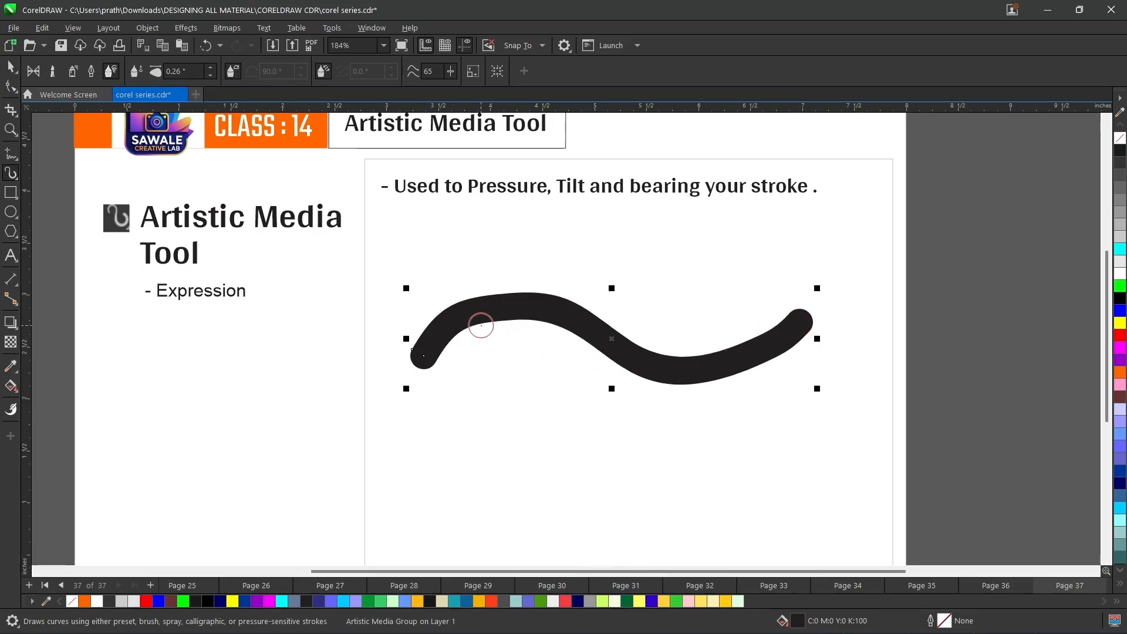
pyautogui.click(210, 76)
pyautogui.click(211, 76)
pyautogui.click(210, 75)
pyautogui.click(210, 76)
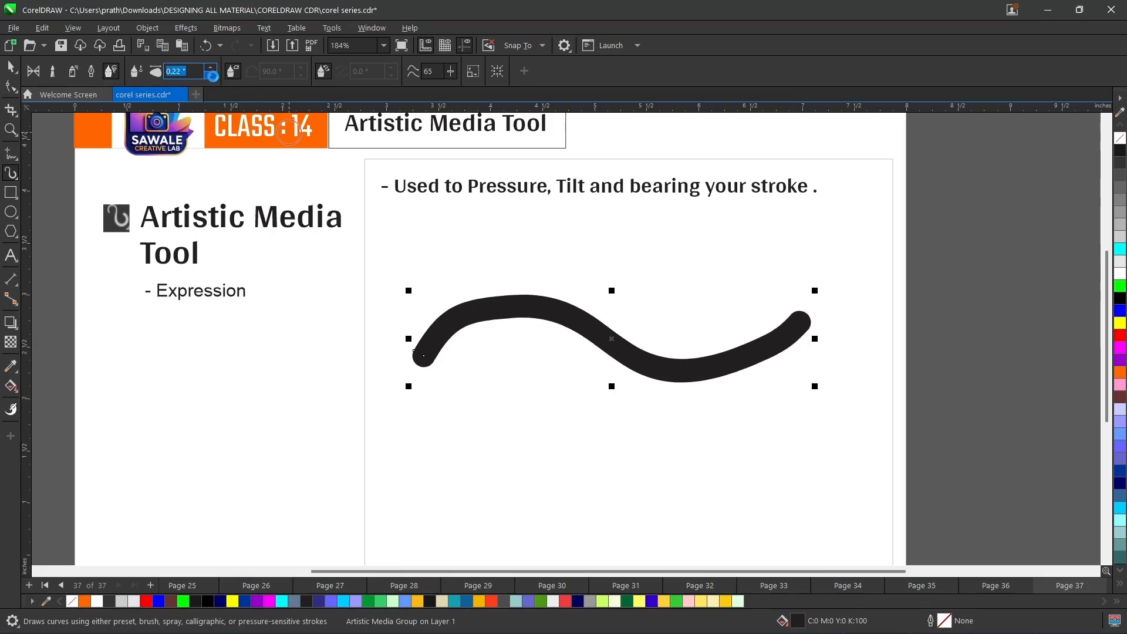
pyautogui.click(210, 75)
pyautogui.click(210, 76)
pyautogui.click(211, 76)
pyautogui.click(210, 76)
pyautogui.click(210, 75)
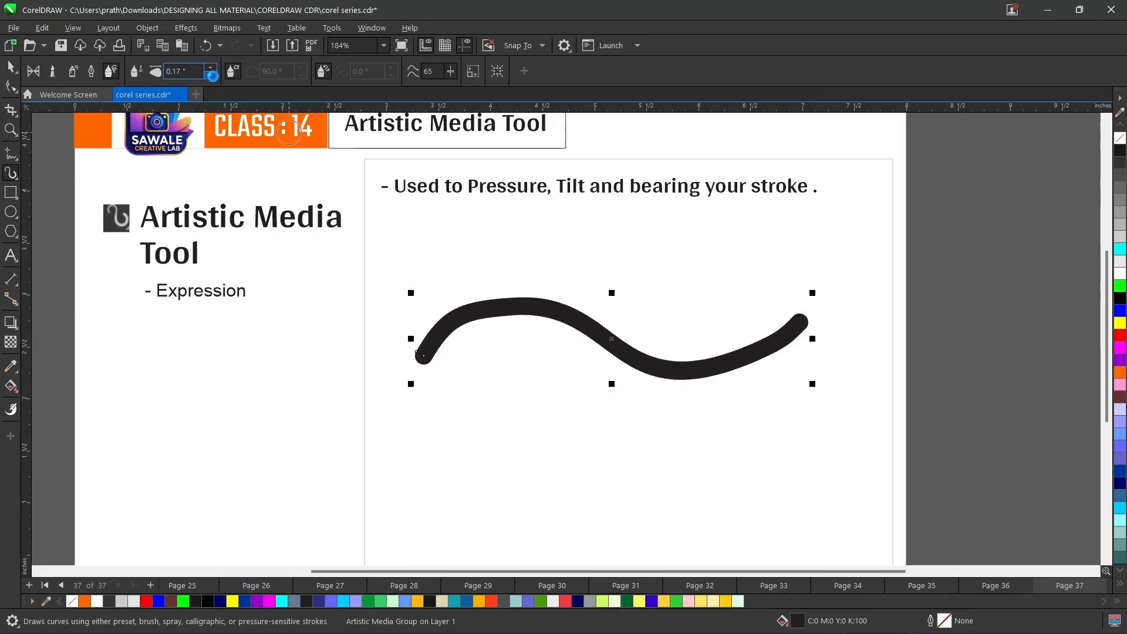
pyautogui.click(210, 76)
pyautogui.click(210, 76)
pyautogui.click(210, 76)
pyautogui.click(210, 76)
pyautogui.click(210, 76)
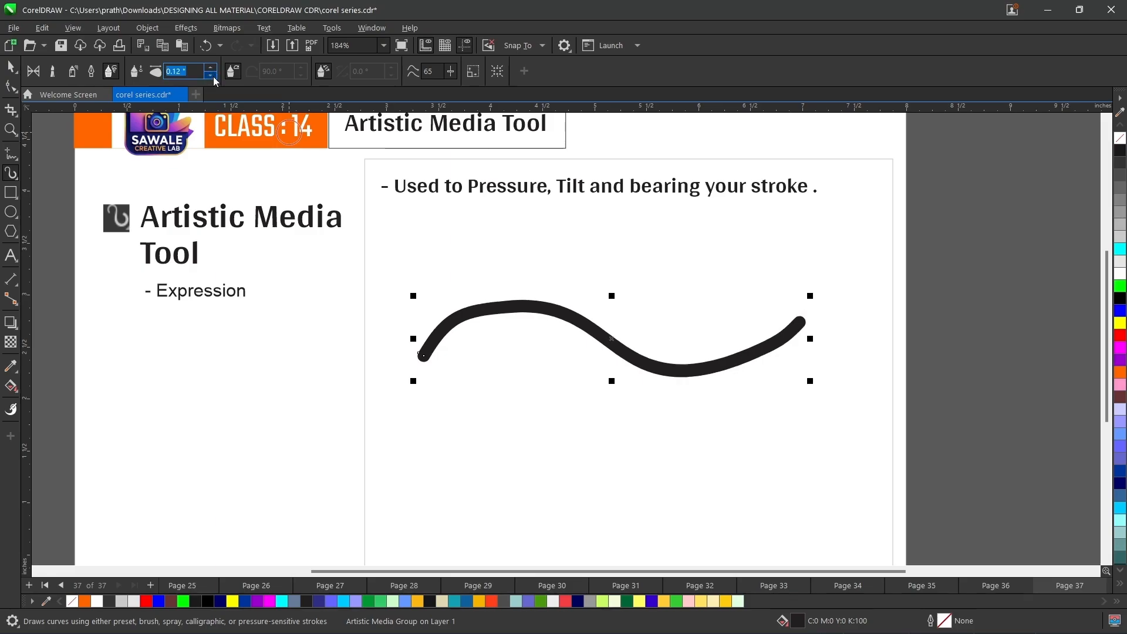
pyautogui.click(211, 76)
pyautogui.click(212, 76)
pyautogui.click(211, 76)
pyautogui.click(212, 76)
pyautogui.click(211, 75)
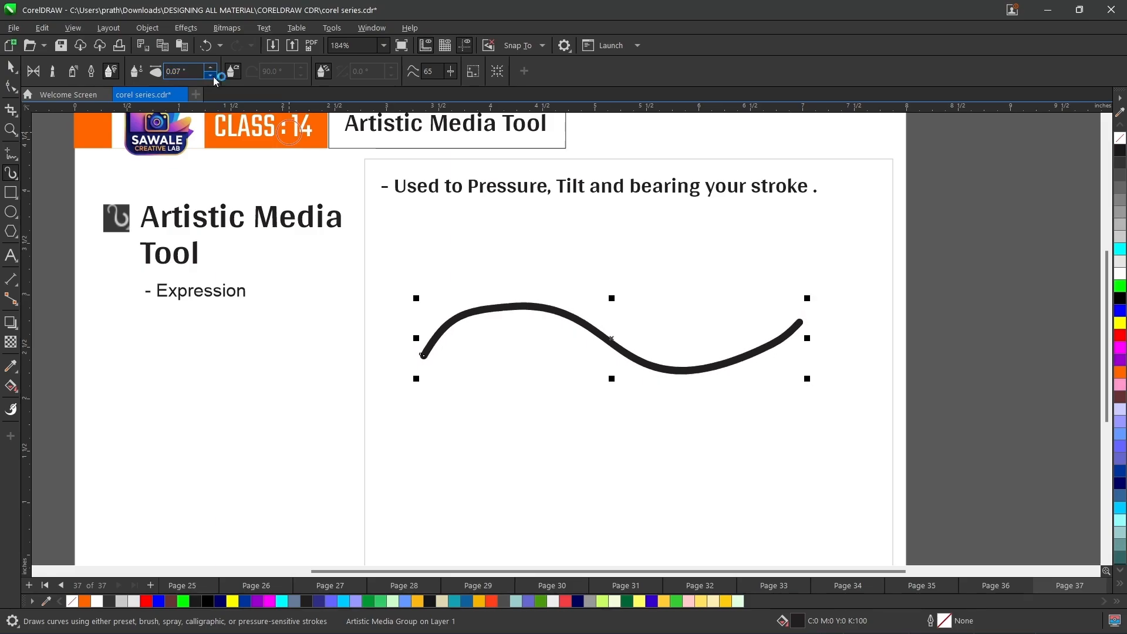
pyautogui.click(210, 75)
pyautogui.click(210, 75)
pyautogui.click(210, 76)
pyautogui.click(210, 76)
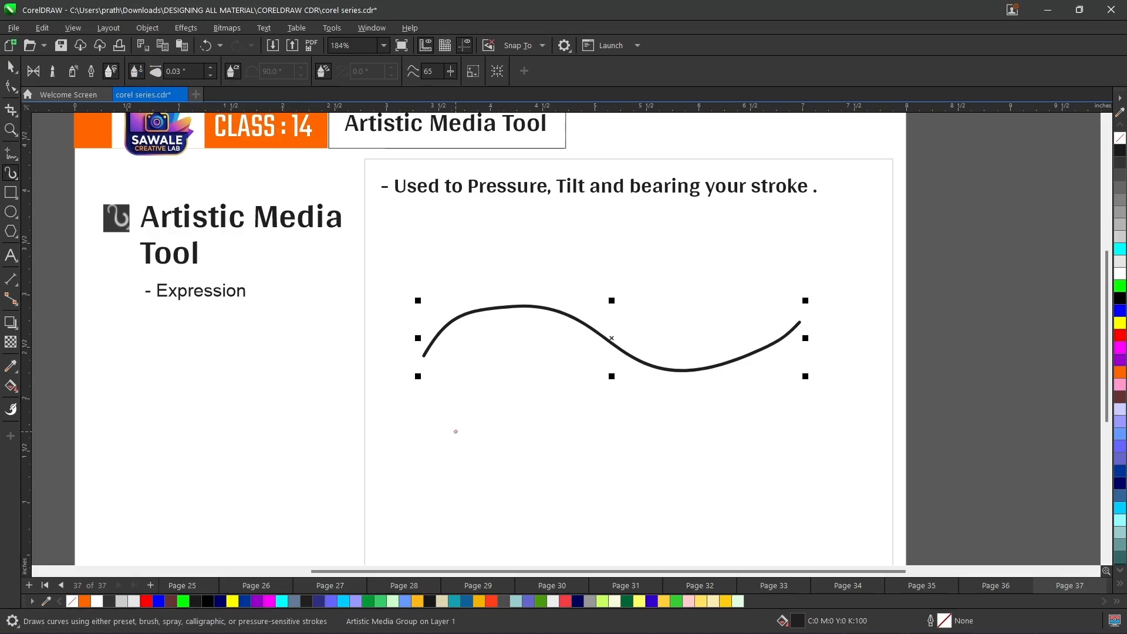
# Draw a group of handwriting-like expression strokes with loops and slanted stems below the wavy stroke.
pyautogui.moveTo(455, 432)
pyautogui.mouseDown()
pyautogui.moveTo(493, 395)
pyautogui.moveTo(537, 393)
pyautogui.moveTo(564, 412)
pyautogui.moveTo(555, 438)
pyautogui.moveTo(487, 431)
pyautogui.moveTo(516, 477)
pyautogui.moveTo(538, 495)
pyautogui.moveTo(631, 485)
pyautogui.mouseUp()
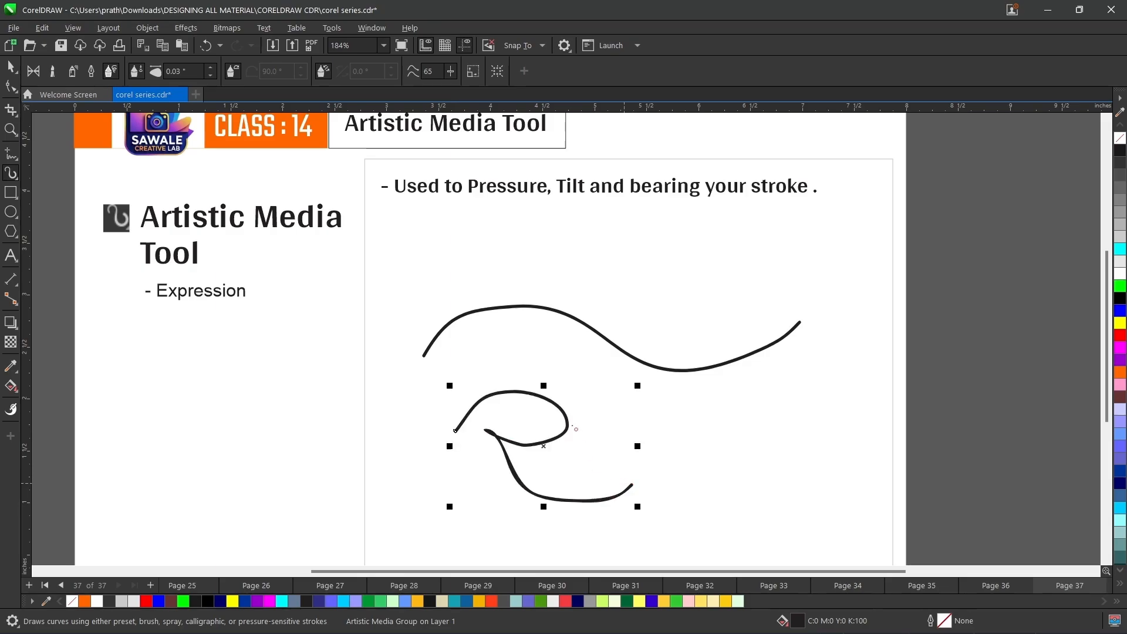
pyautogui.moveTo(567, 424)
pyautogui.mouseDown()
pyautogui.moveTo(593, 429)
pyautogui.moveTo(614, 402)
pyautogui.moveTo(587, 422)
pyautogui.moveTo(582, 481)
pyautogui.mouseUp()
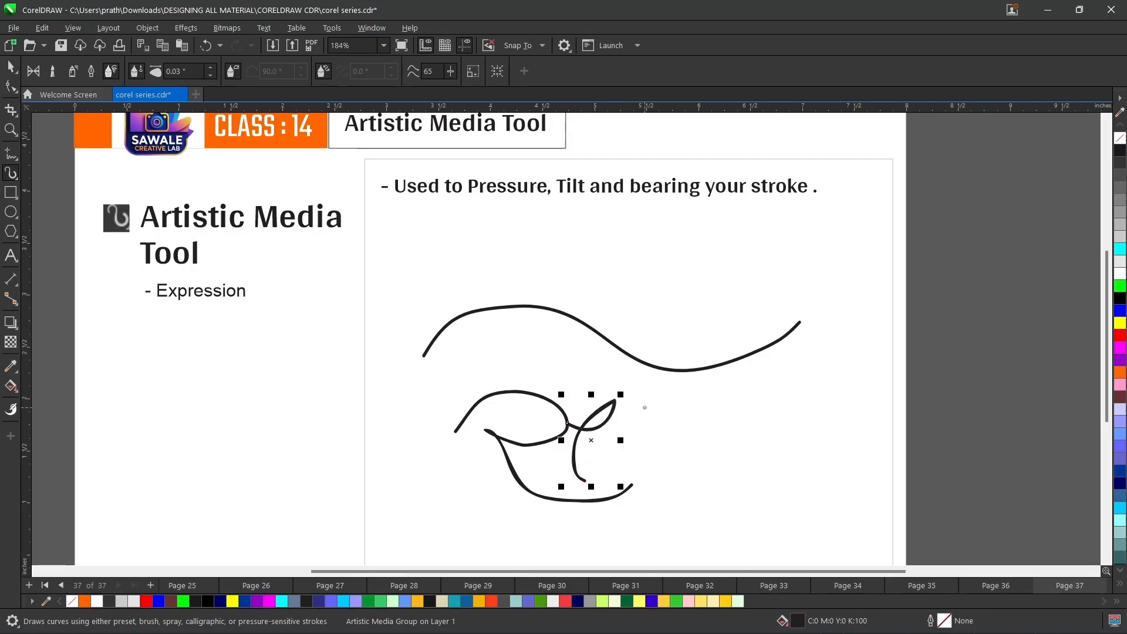
pyautogui.moveTo(647, 405); pyautogui.dragTo(607, 480)
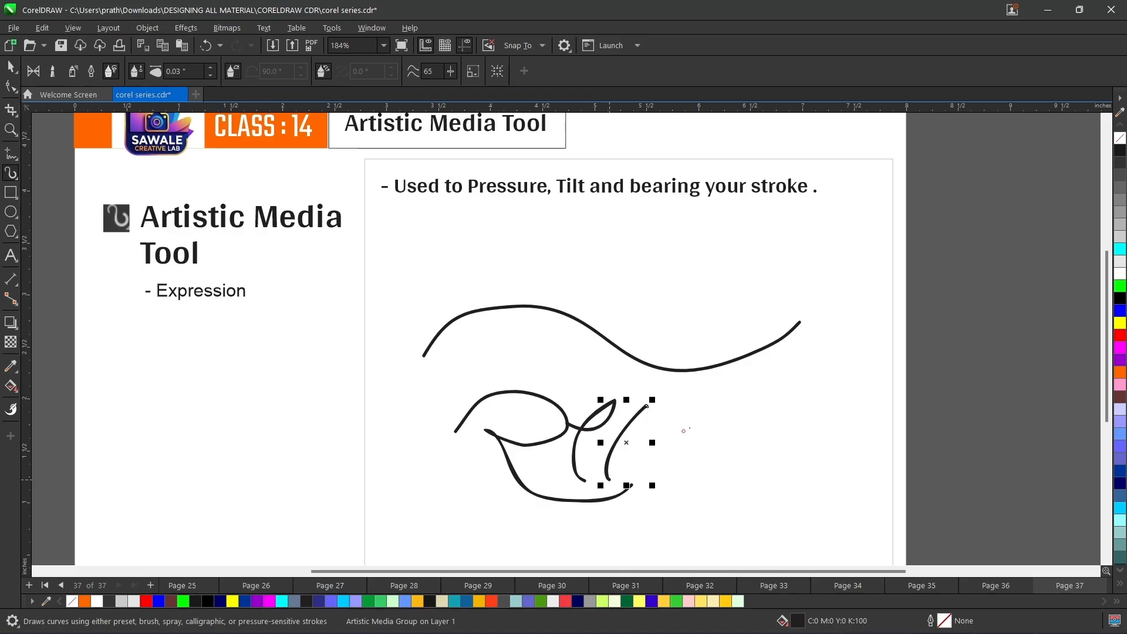
pyautogui.moveTo(706, 410)
pyautogui.mouseDown()
pyautogui.moveTo(676, 440)
pyautogui.moveTo(667, 490)
pyautogui.mouseUp()
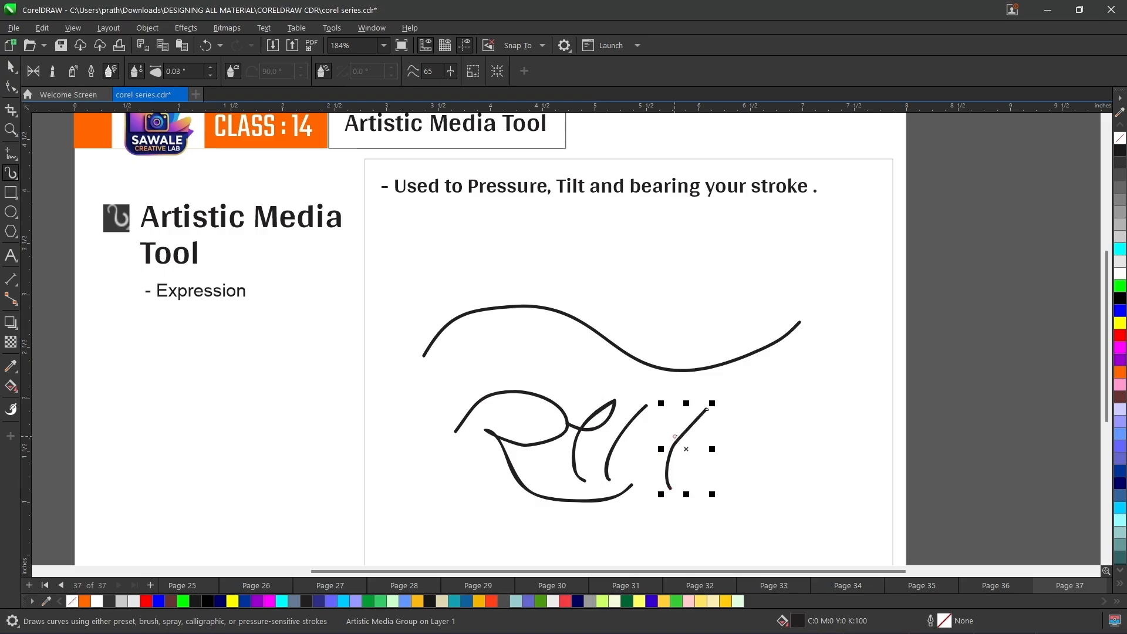
pyautogui.moveTo(681, 436)
pyautogui.mouseDown()
pyautogui.moveTo(649, 432)
pyautogui.moveTo(638, 446)
pyautogui.moveTo(671, 468)
pyautogui.mouseUp()
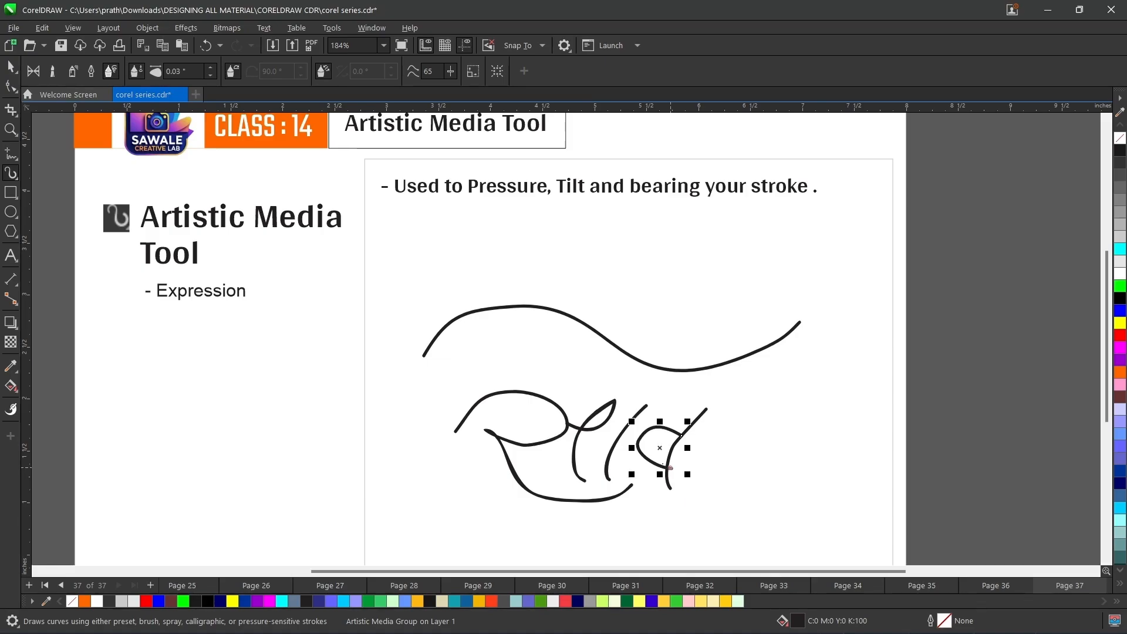
# Increase the stroke width to 0.06 inches with the last small curved stroke still selected.
pyautogui.click(211, 68)
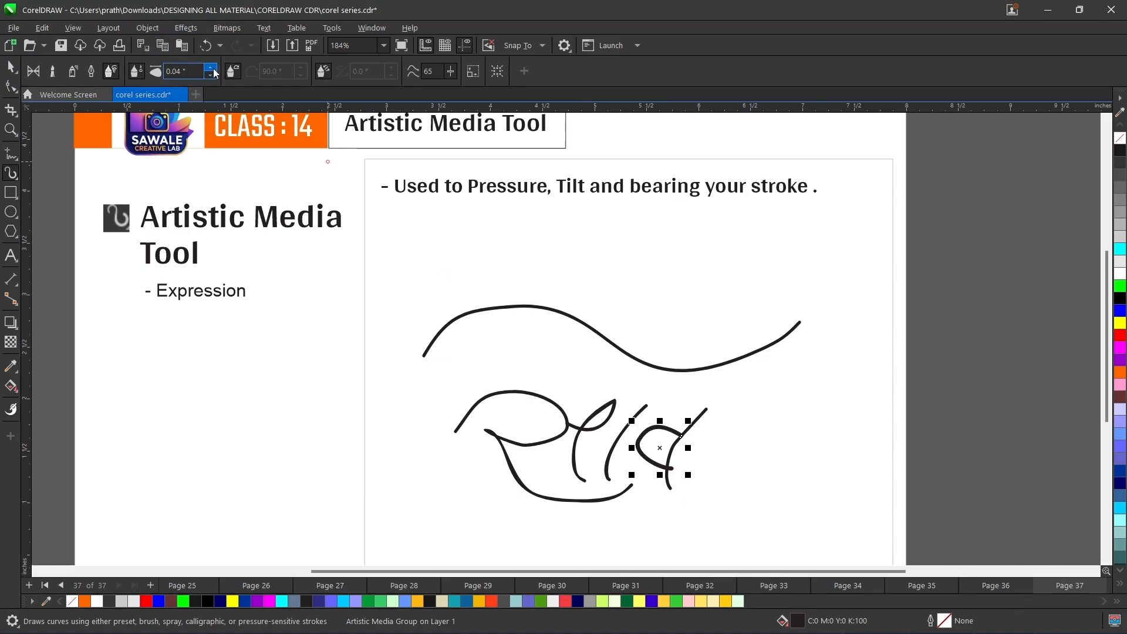
pyautogui.click(210, 67)
pyautogui.click(211, 67)
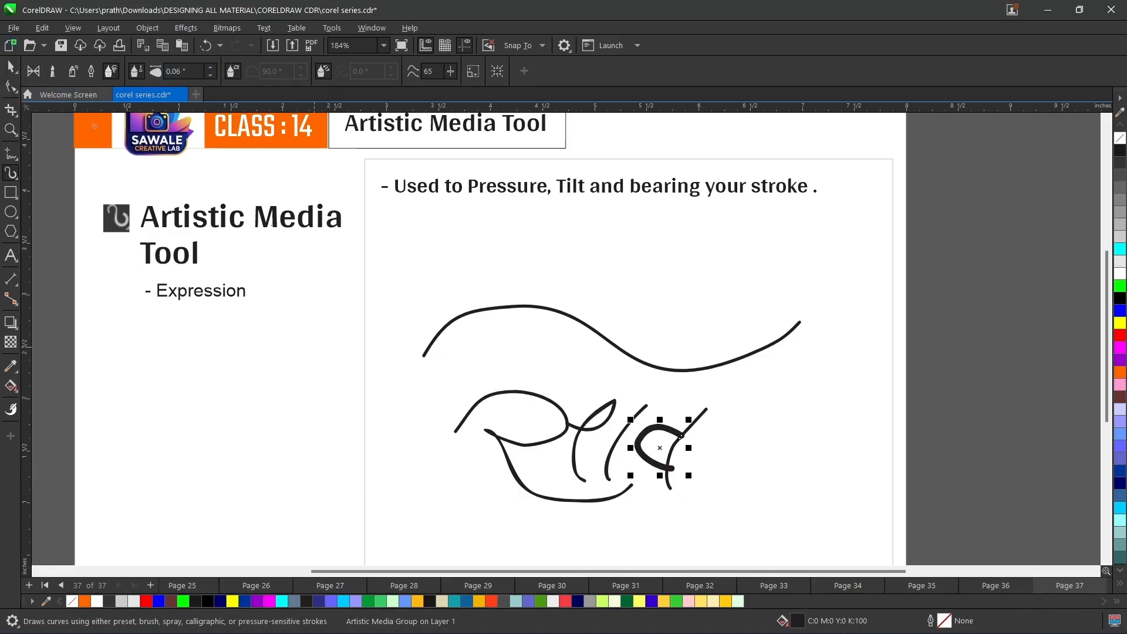
# Select all the practice strokes in the frame and delete them.
pyautogui.click(11, 67)
pyautogui.click(925, 509)
pyautogui.moveTo(448, 293); pyautogui.dragTo(407, 274)
pyautogui.press('Delete')
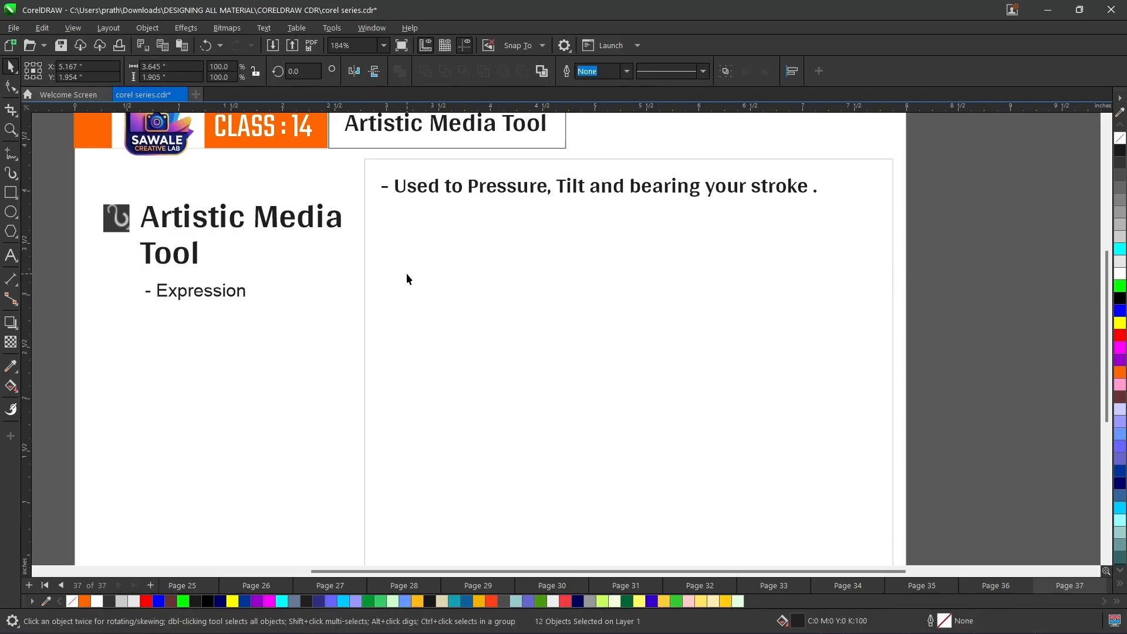
# Return to the Artistic Media tool, replace stylus tilt with a fixed 90° tilt angle and draw a 3-shaped stroke in the frame.
pyautogui.click(11, 173)
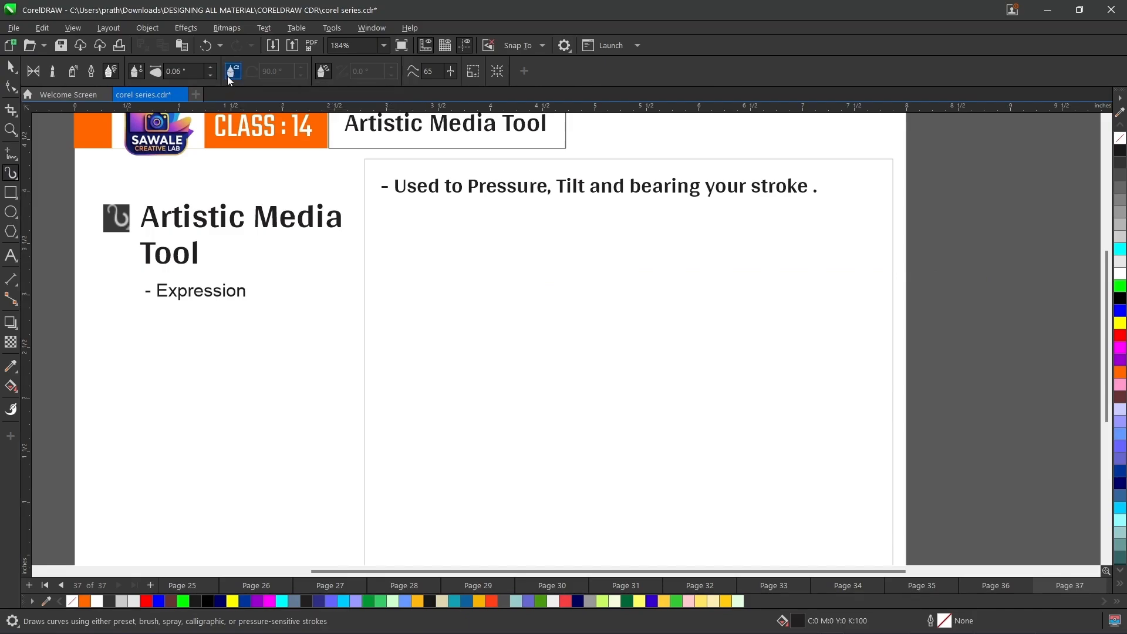
pyautogui.click(229, 78)
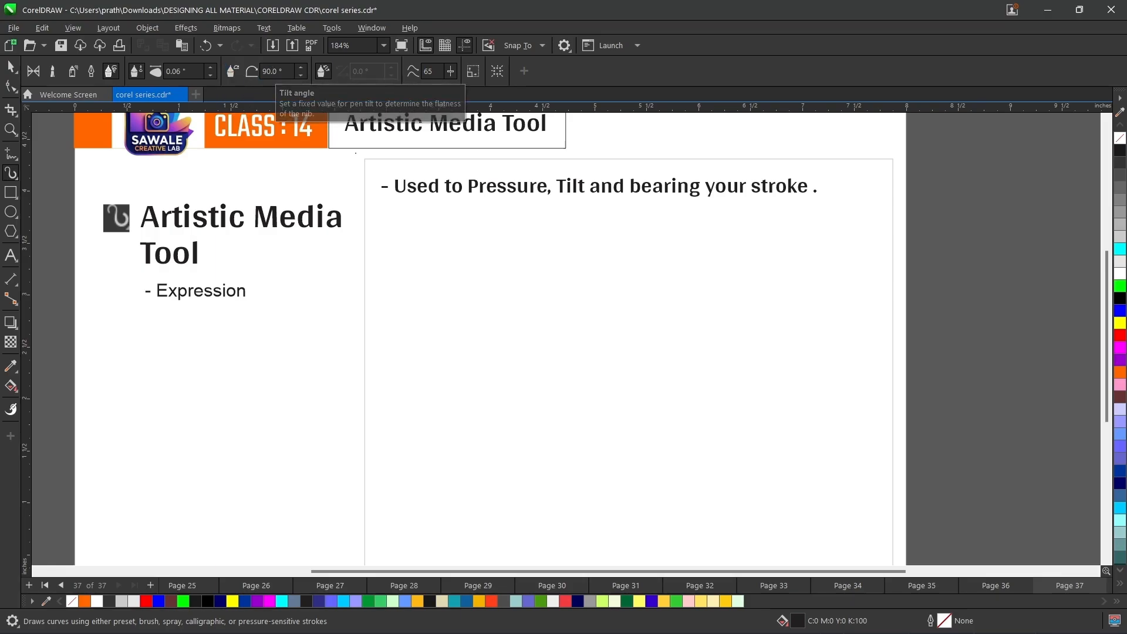
pyautogui.moveTo(482, 284)
pyautogui.mouseDown()
pyautogui.moveTo(532, 288)
pyautogui.moveTo(552, 320)
pyautogui.moveTo(515, 349)
pyautogui.moveTo(498, 345)
pyautogui.moveTo(530, 341)
pyautogui.moveTo(560, 357)
pyautogui.moveTo(571, 392)
pyautogui.moveTo(550, 426)
pyautogui.moveTo(491, 428)
pyautogui.moveTo(409, 366)
pyautogui.mouseUp()
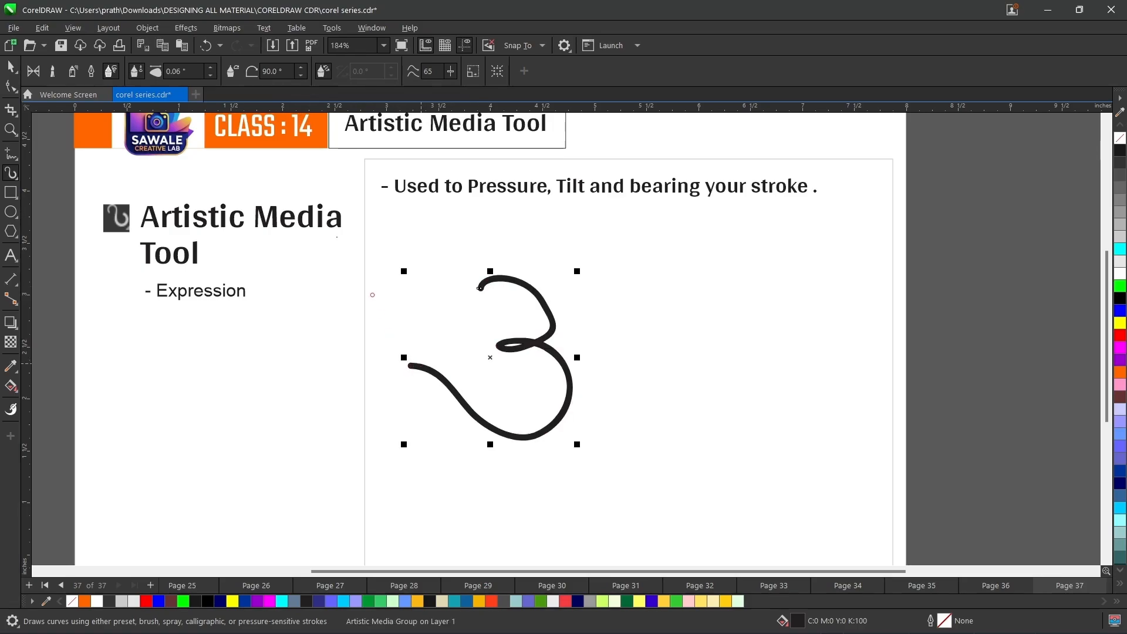
# Set the fixed tilt angle to 15° and draw a second 3-shaped stroke to the right of the first.
pyautogui.click(233, 74)
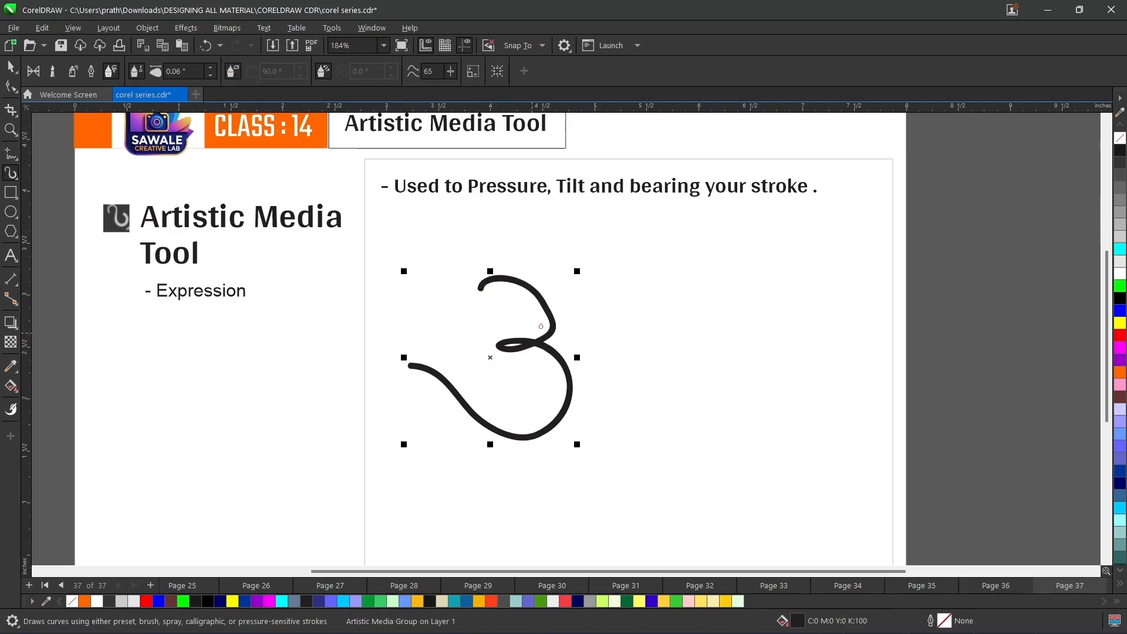
pyautogui.scroll(1, 505, 363)
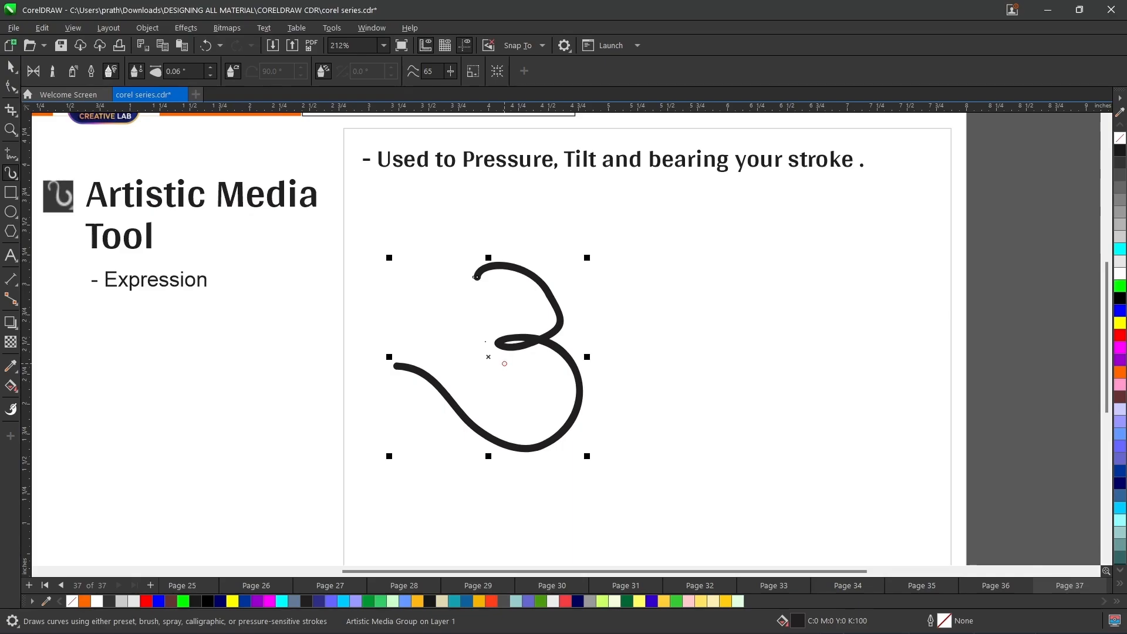
pyautogui.click(233, 71)
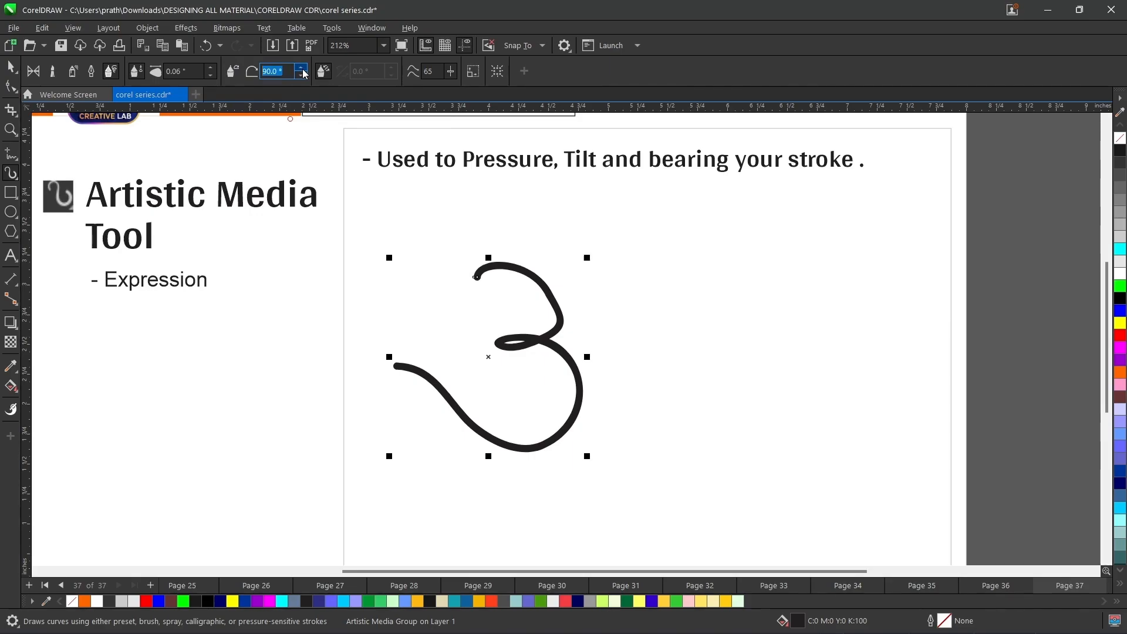
pyautogui.doubleClick(277, 71)
pyautogui.write('15')
pyautogui.press('Return')
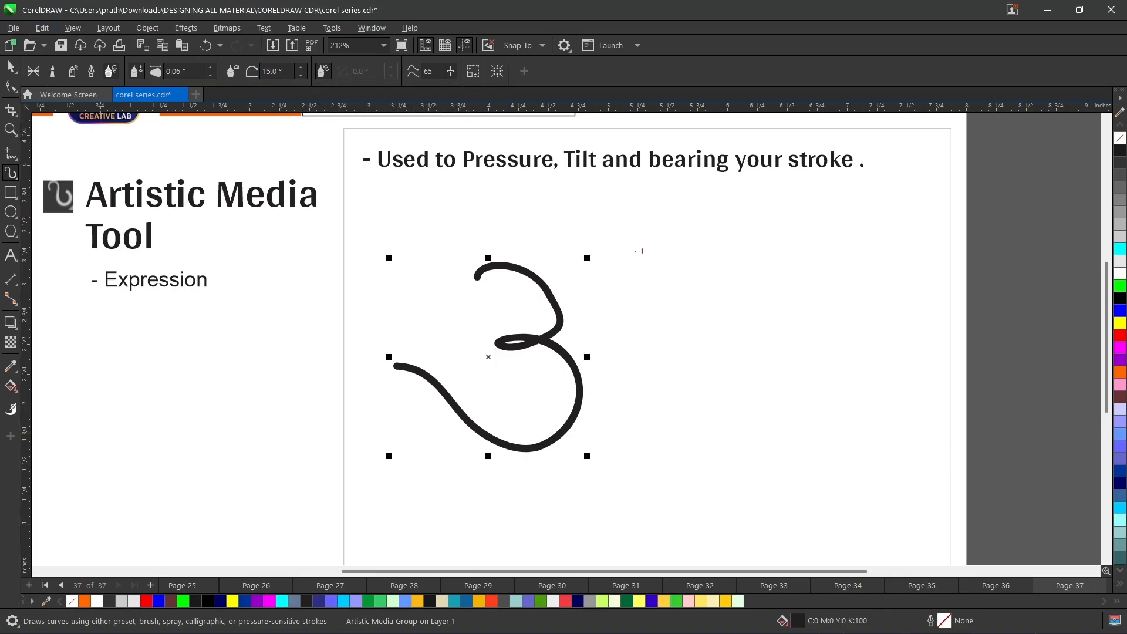
pyautogui.moveTo(651, 287)
pyautogui.mouseDown()
pyautogui.moveTo(680, 267)
pyautogui.moveTo(715, 275)
pyautogui.moveTo(729, 314)
pyautogui.moveTo(687, 331)
pyautogui.moveTo(726, 345)
pyautogui.moveTo(757, 406)
pyautogui.moveTo(725, 433)
pyautogui.moveTo(681, 430)
pyautogui.moveTo(628, 371)
pyautogui.mouseUp()
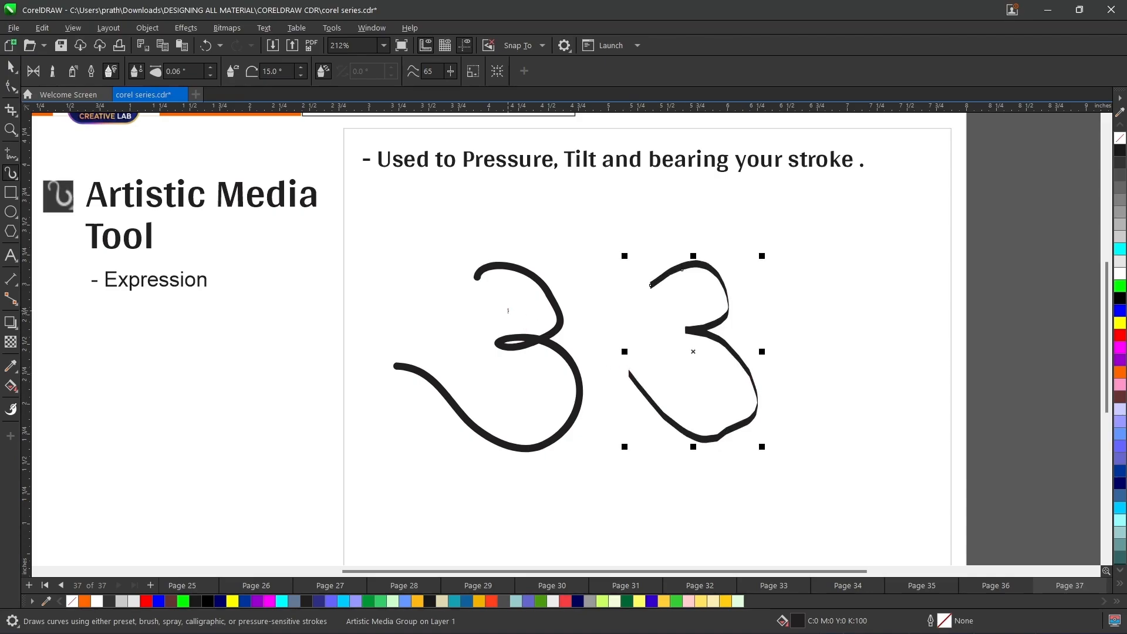
# Set the tilt angle to 45° and draw another 3-shaped stroke below the Expression label for comparison.
pyautogui.click(273, 71)
pyautogui.write('45')
pyautogui.press('Return')
pyautogui.moveTo(184, 360)
pyautogui.mouseDown()
pyautogui.moveTo(249, 373)
pyautogui.moveTo(257, 395)
pyautogui.moveTo(199, 411)
pyautogui.moveTo(259, 427)
pyautogui.moveTo(287, 467)
pyautogui.moveTo(277, 494)
pyautogui.moveTo(225, 506)
pyautogui.moveTo(151, 448)
pyautogui.mouseUp()
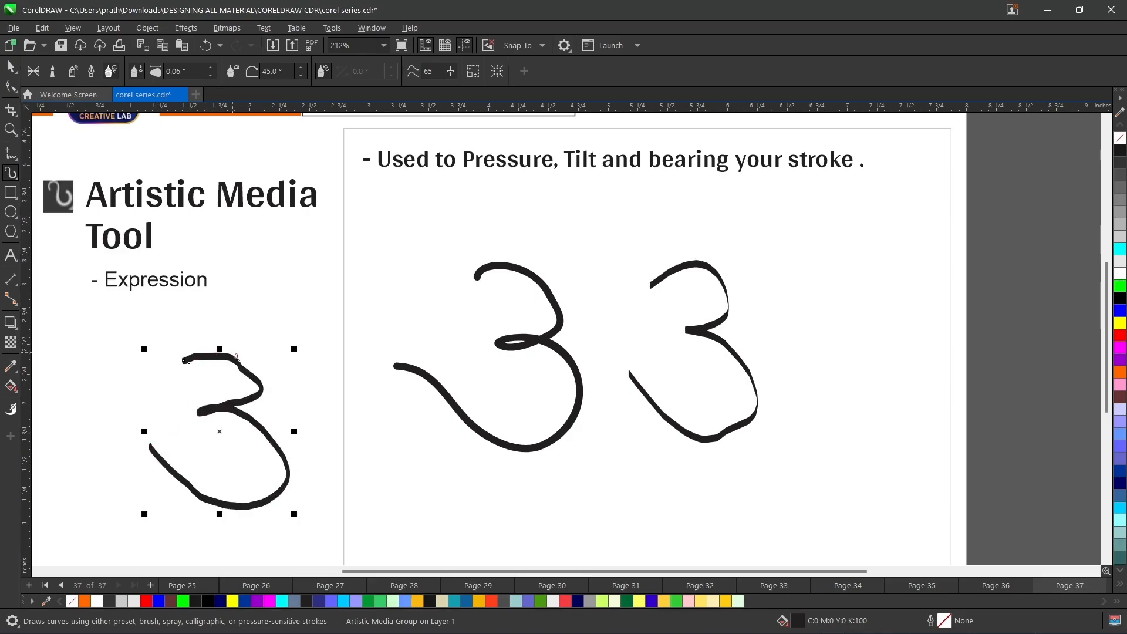
pyautogui.scroll(1, 234, 420)
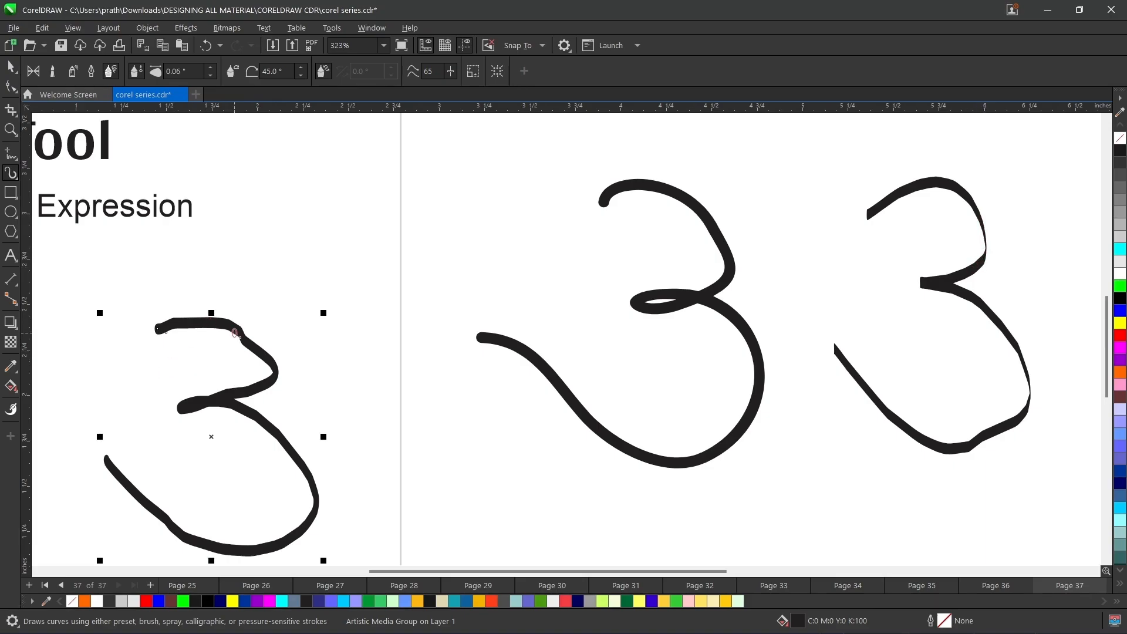
pyautogui.scroll(-2, 257, 352)
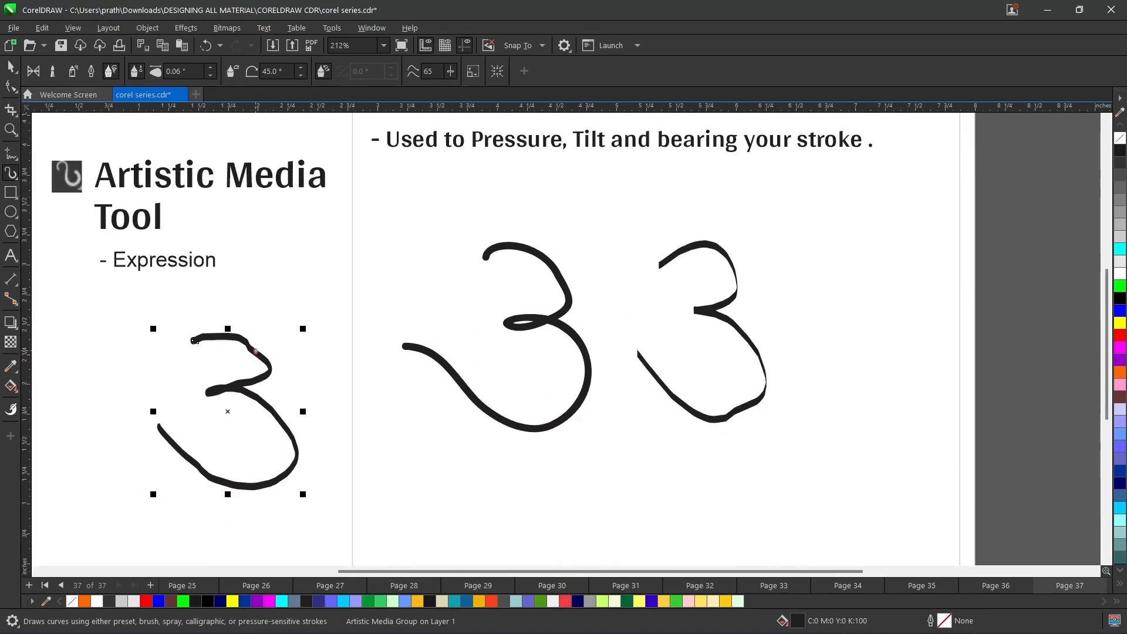
# Switch stylus bearing off and back on, and draw a fourth 3-shaped stroke to the right of the 15° one.
pyautogui.click(323, 73)
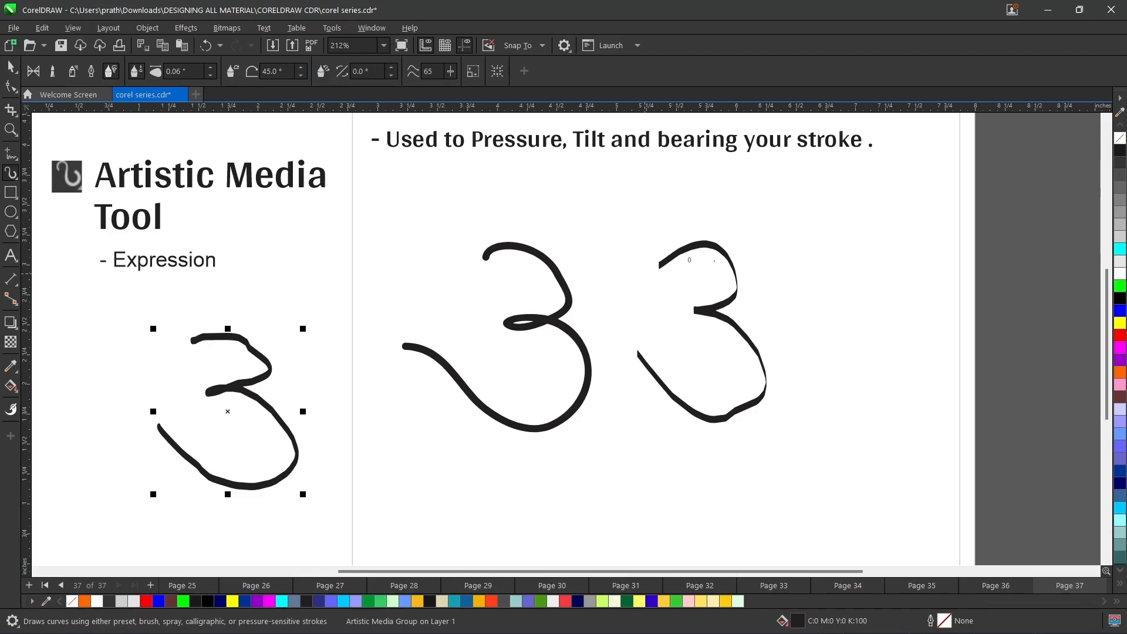
pyautogui.click(325, 72)
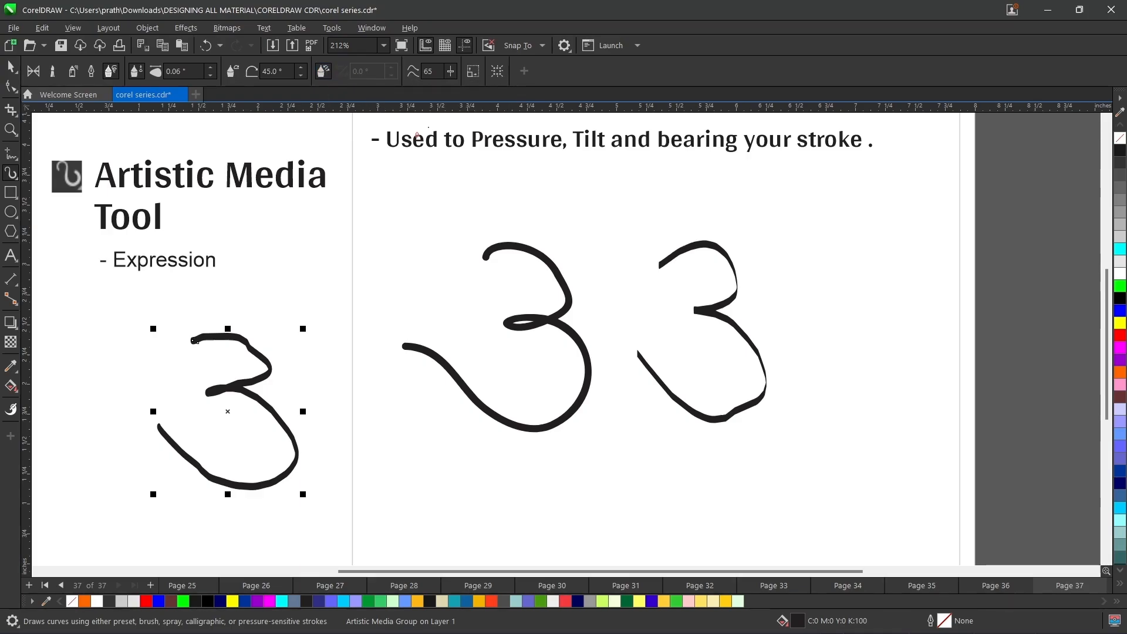
pyautogui.moveTo(838, 252)
pyautogui.mouseDown()
pyautogui.moveTo(877, 287)
pyautogui.moveTo(839, 315)
pyautogui.moveTo(872, 322)
pyautogui.moveTo(905, 366)
pyautogui.moveTo(897, 395)
pyautogui.moveTo(869, 400)
pyautogui.moveTo(818, 369)
pyautogui.mouseUp()
pyautogui.scroll(4, 818, 369)
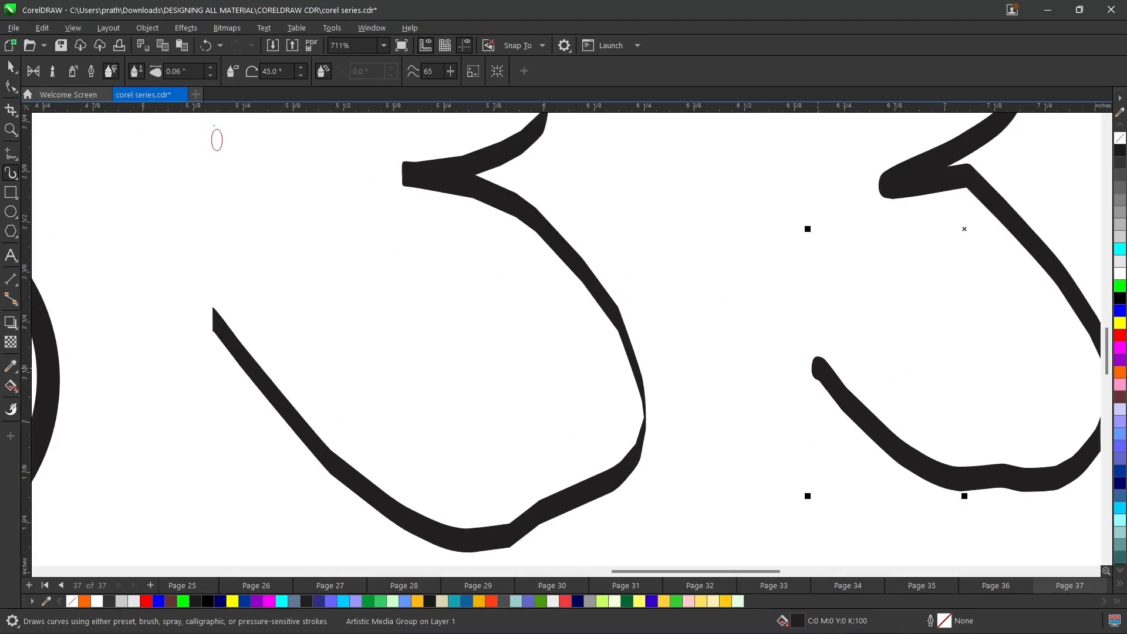
# Replace stylus bearing with a fixed 15° bearing angle and undo the last 3-shaped stroke.
pyautogui.click(322, 76)
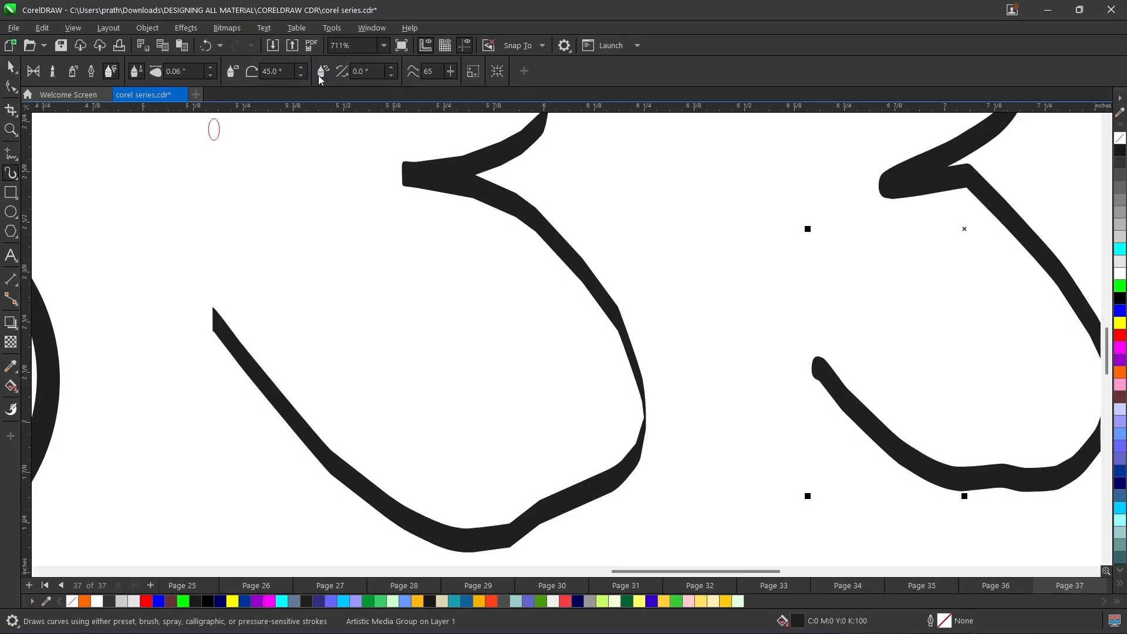
pyautogui.doubleClick(359, 72)
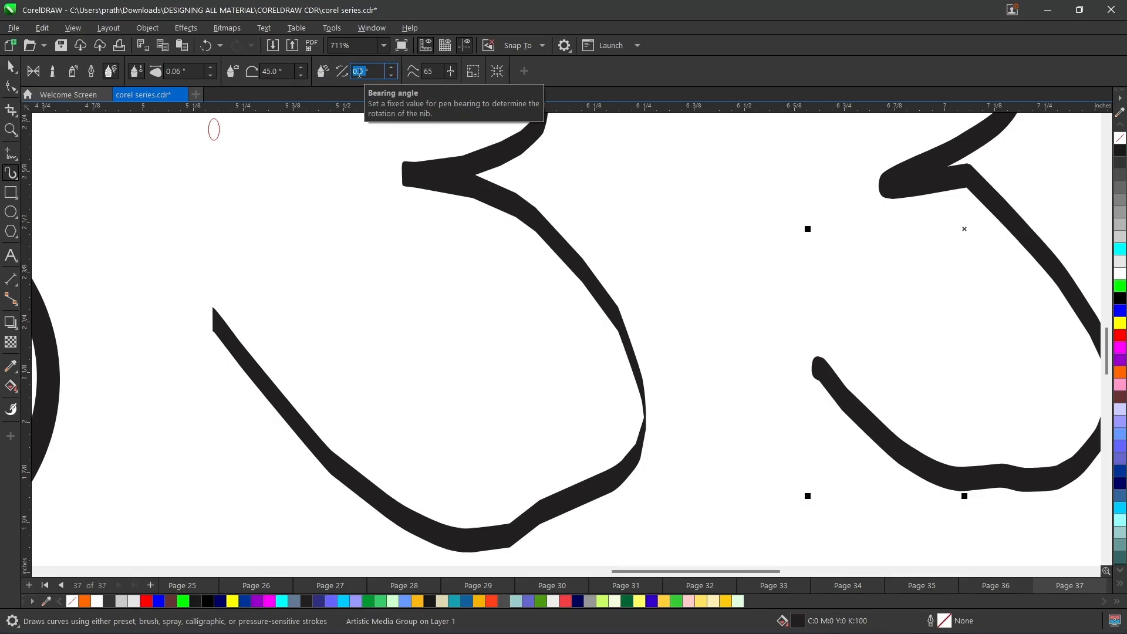
pyautogui.write('15')
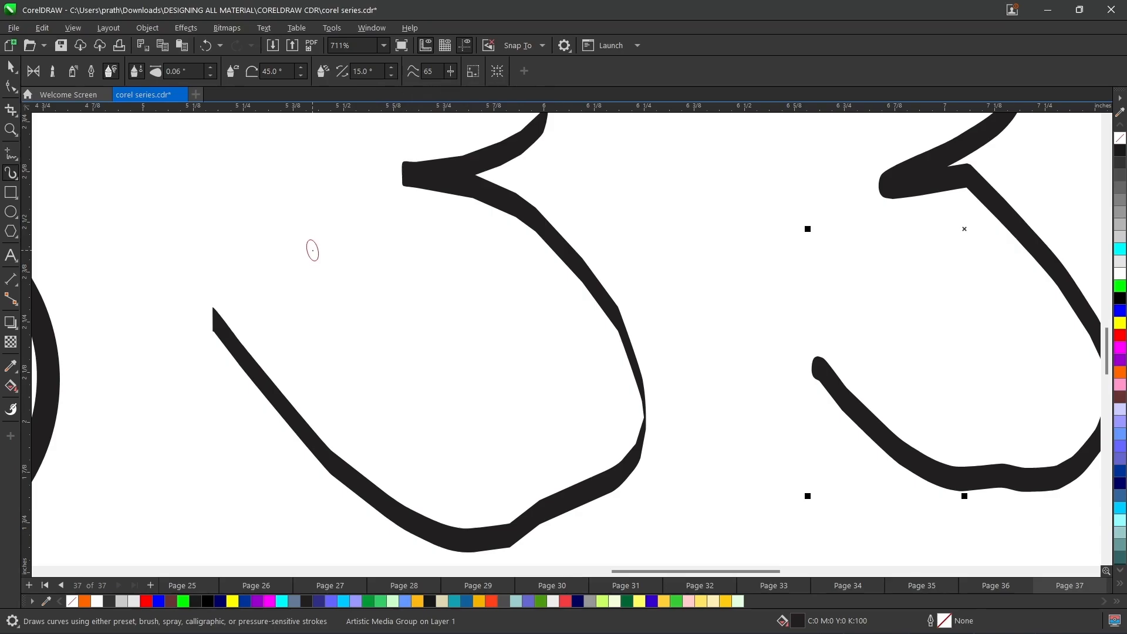
pyautogui.scroll(1, 313, 251)
pyautogui.scroll(1, 313, 250)
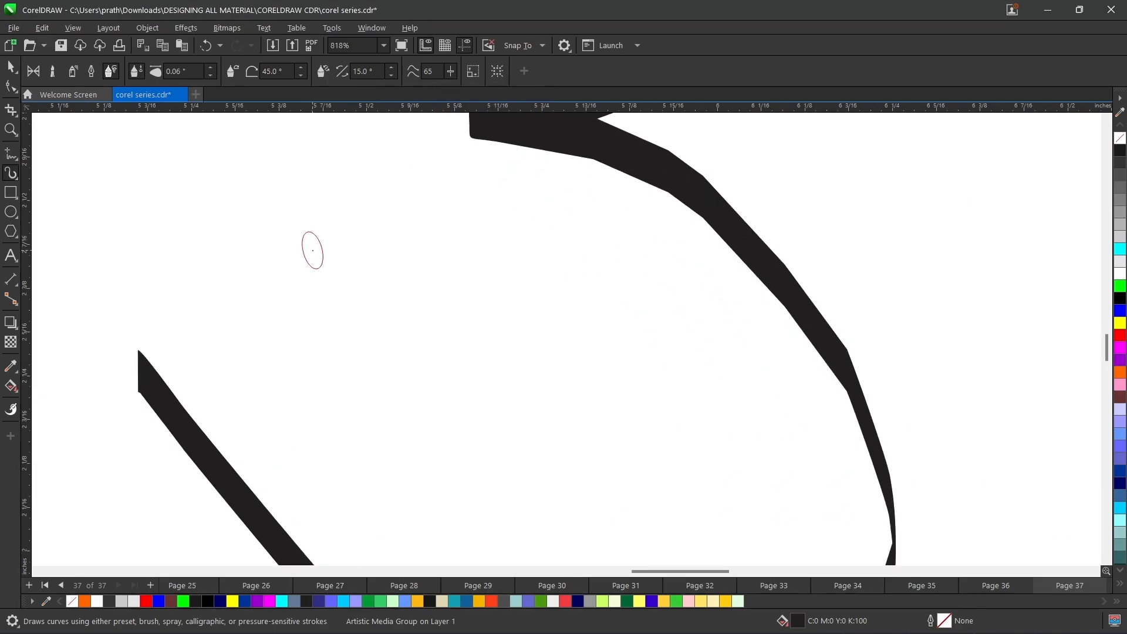
pyautogui.scroll(2, 313, 251)
pyautogui.hotkey('ctrl', 'z')
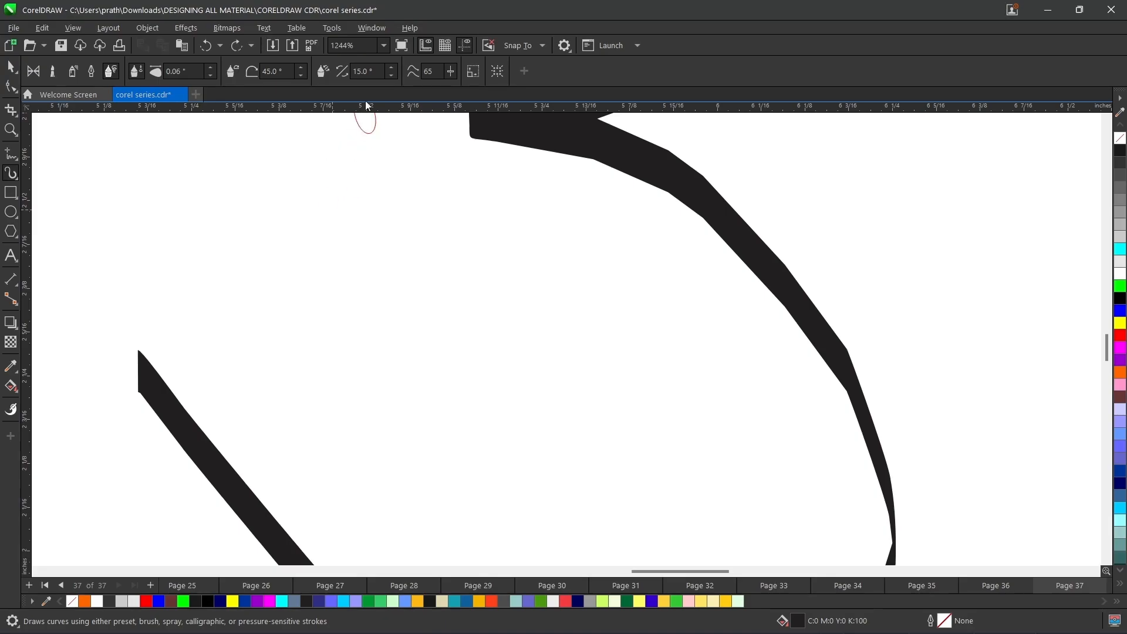
# Reset the bearing angle to 0°, set it back to 15° and draw a small 3-shaped stroke inside the 15° tilt one.
pyautogui.doubleClick(361, 71)
pyautogui.write('0')
pyautogui.doubleClick(357, 71)
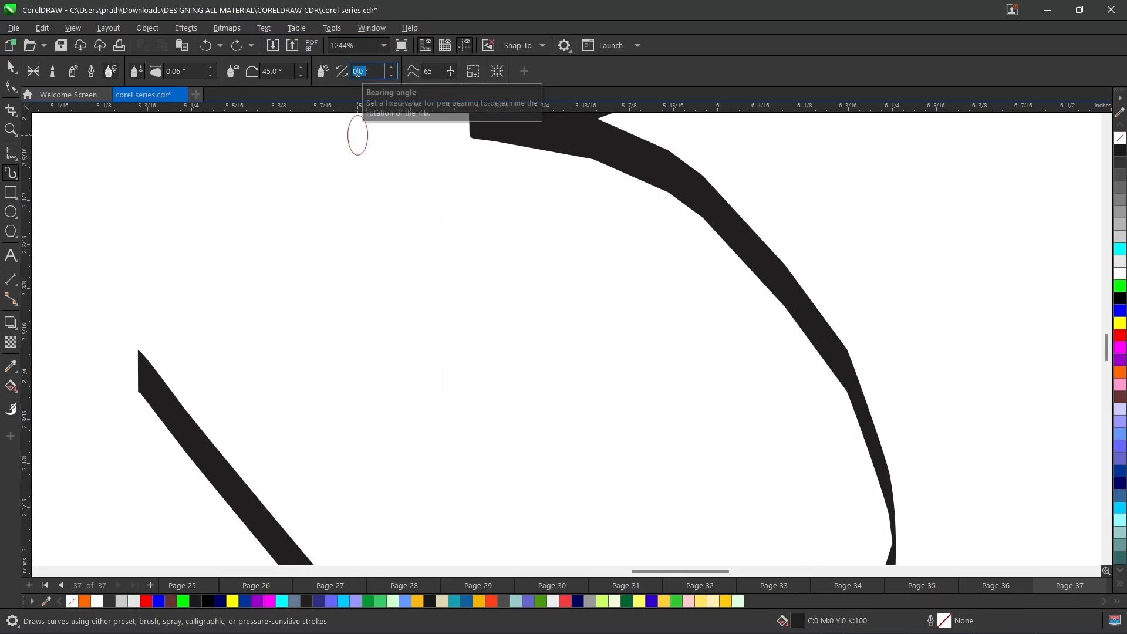
pyautogui.write('15')
pyautogui.press('Return')
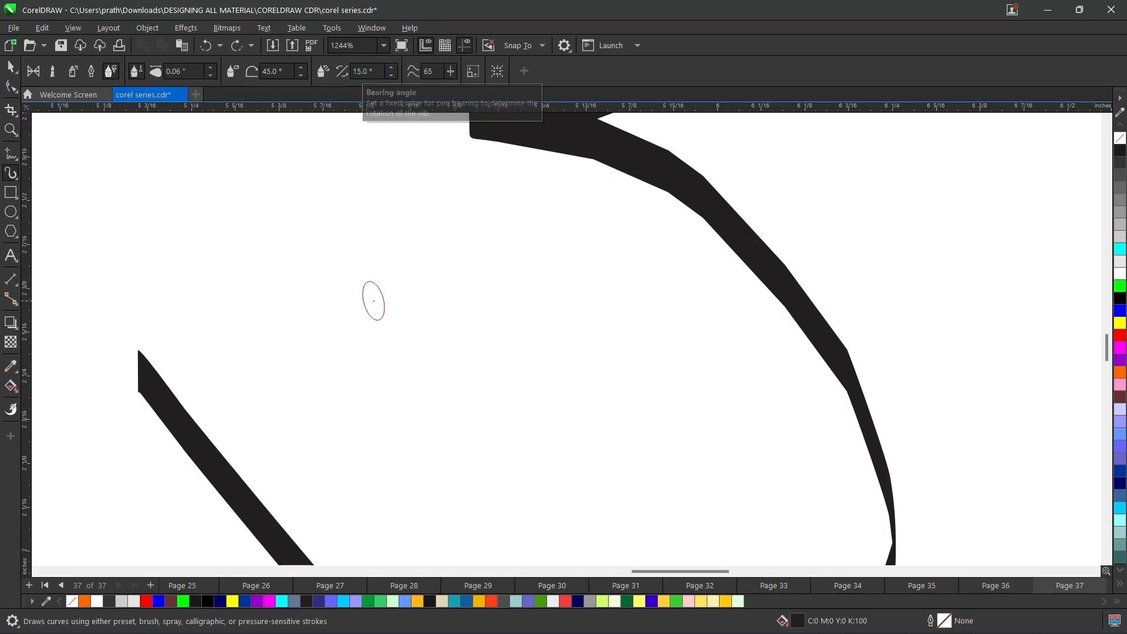
pyautogui.moveTo(329, 253)
pyautogui.mouseDown()
pyautogui.moveTo(394, 232)
pyautogui.moveTo(445, 240)
pyautogui.moveTo(470, 264)
pyautogui.moveTo(464, 285)
pyautogui.moveTo(396, 323)
pyautogui.moveTo(477, 357)
pyautogui.moveTo(486, 390)
pyautogui.moveTo(464, 425)
pyautogui.moveTo(398, 455)
pyautogui.moveTo(341, 433)
pyautogui.moveTo(200, 276)
pyautogui.moveTo(165, 259)
pyautogui.mouseUp()
pyautogui.scroll(-4, 359, 290)
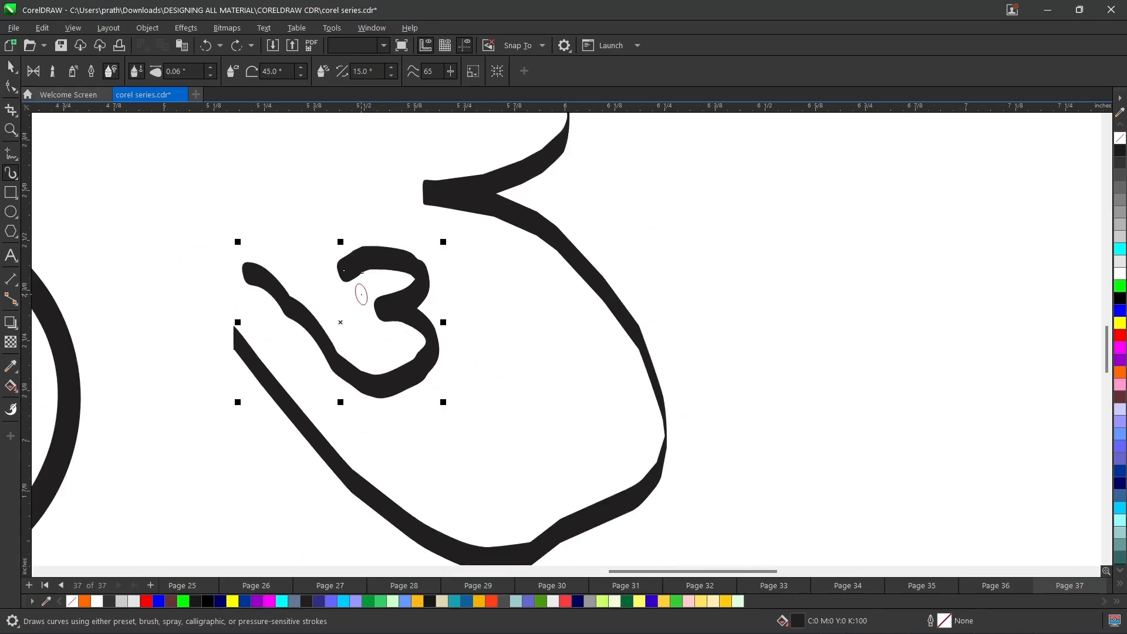
pyautogui.scroll(-1, 363, 295)
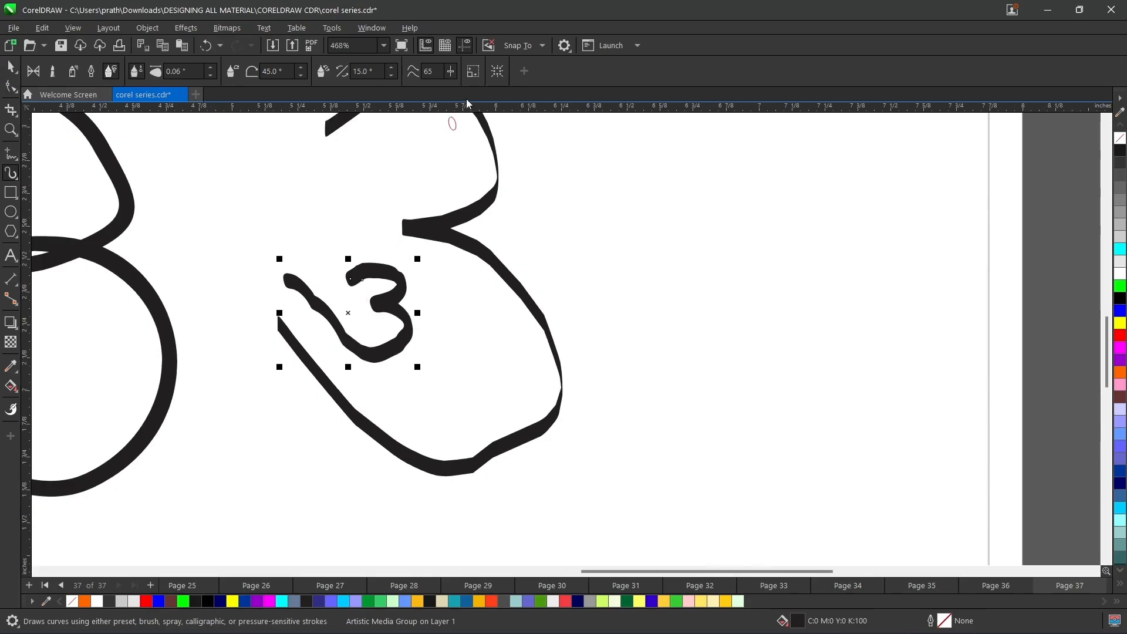
# Set the Artistic Media tool's freehand smoothing to 64.
pyautogui.click(451, 73)
pyautogui.scroll(-1, 452, 76)
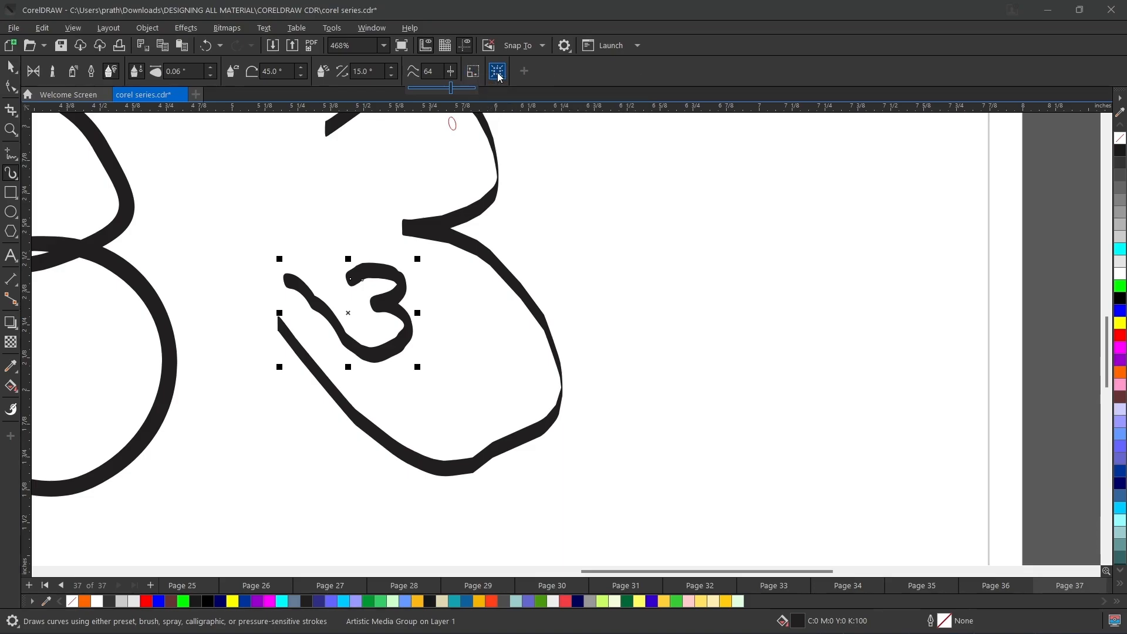
pyautogui.scroll(-2, 587, 252)
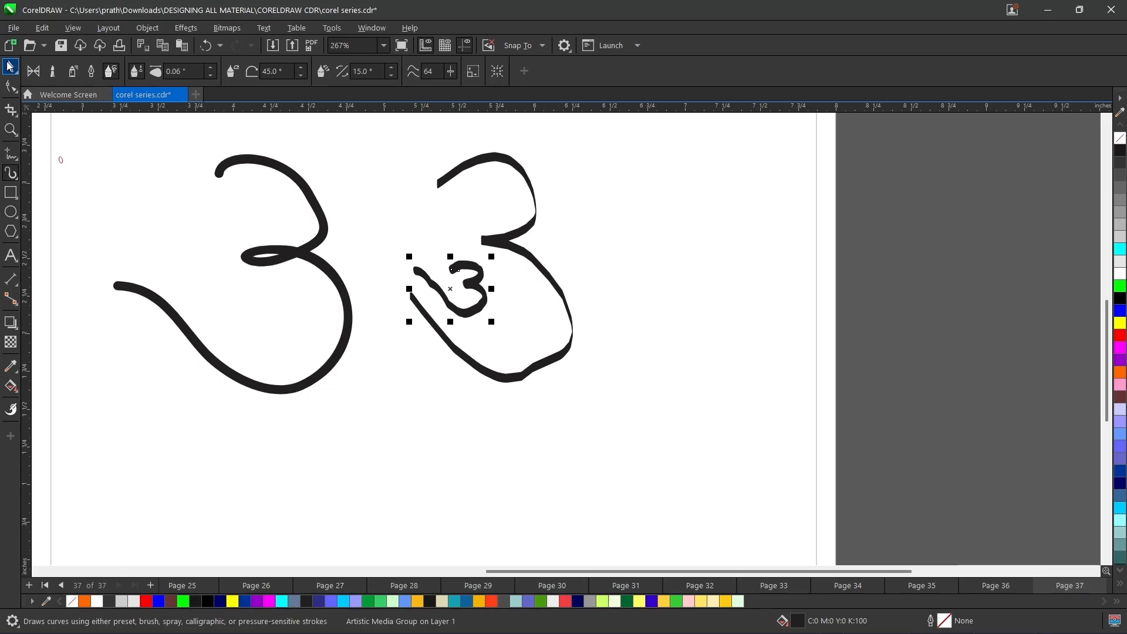
# Delete all the 3-shaped strokes in the frame, keeping the one below the Expression label, and return to the full page view.
pyautogui.click(11, 67)
pyautogui.scroll(-1, 403, 241)
pyautogui.click(865, 411)
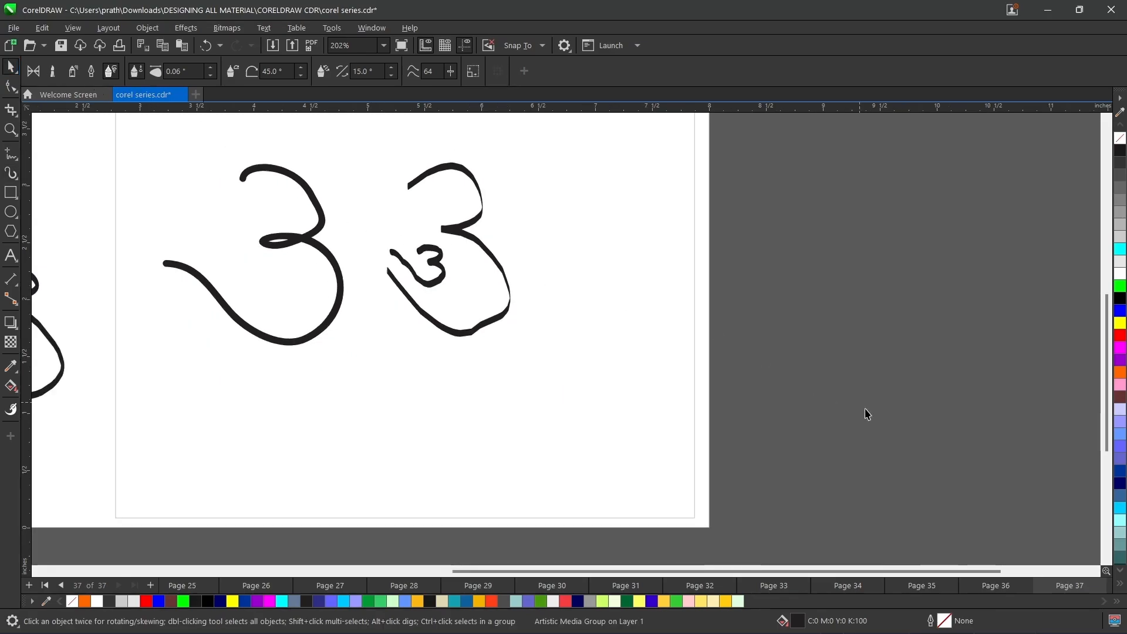
pyautogui.moveTo(920, 461)
pyautogui.mouseDown()
pyautogui.moveTo(843, 448)
pyautogui.moveTo(404, 297)
pyautogui.moveTo(227, 196)
pyautogui.mouseUp()
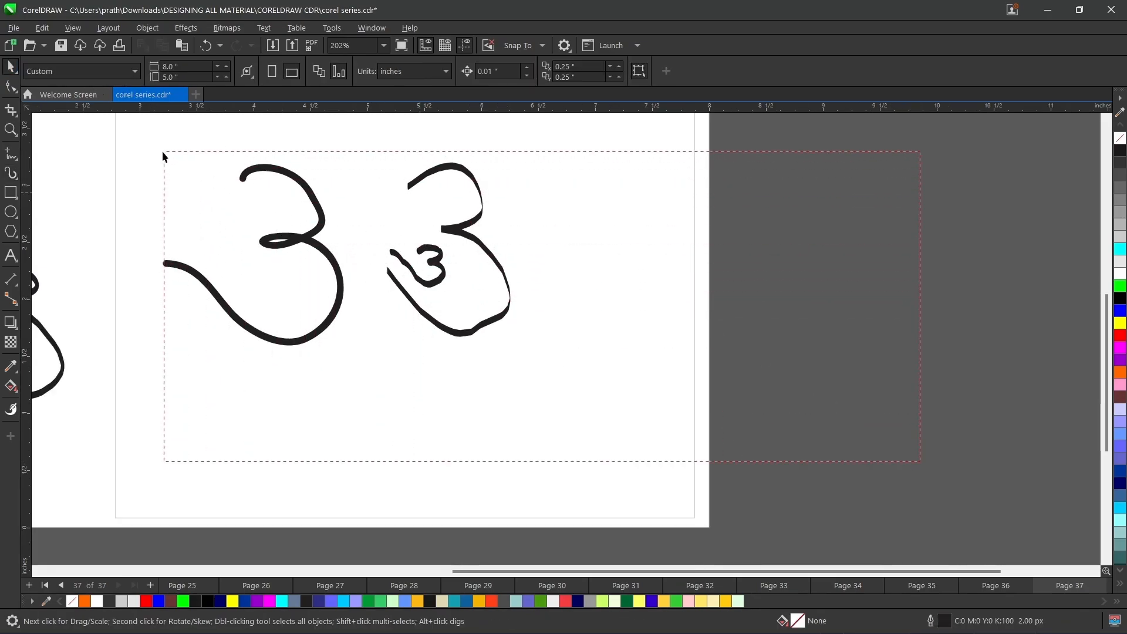
pyautogui.moveTo(163, 152); pyautogui.dragTo(142, 144)
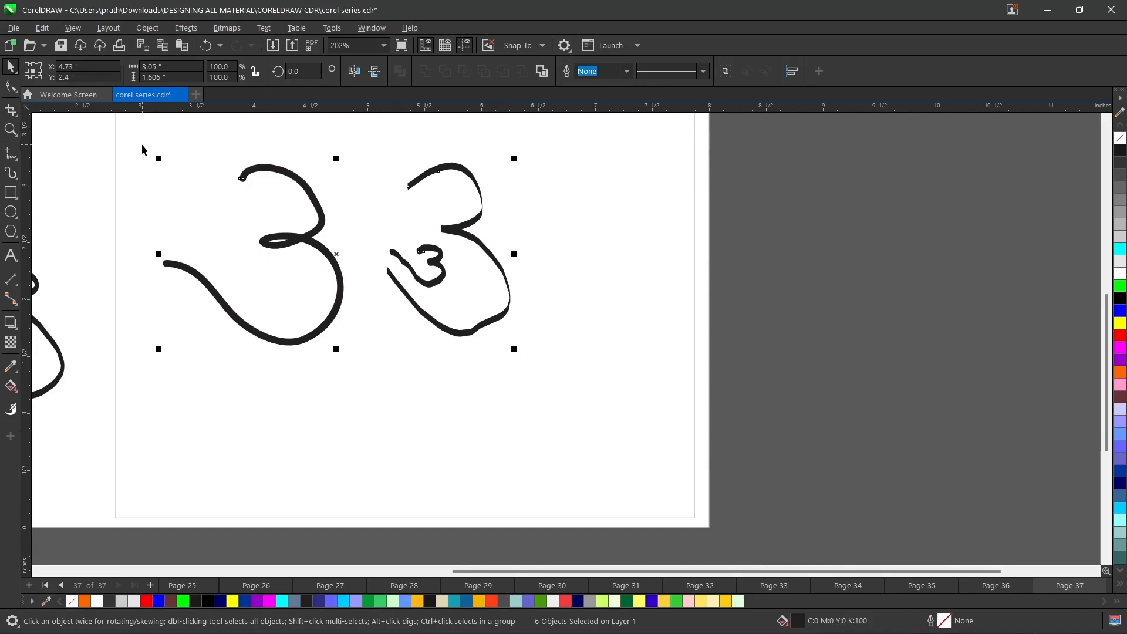
pyautogui.press('Delete')
pyautogui.scroll(-2, 229, 218)
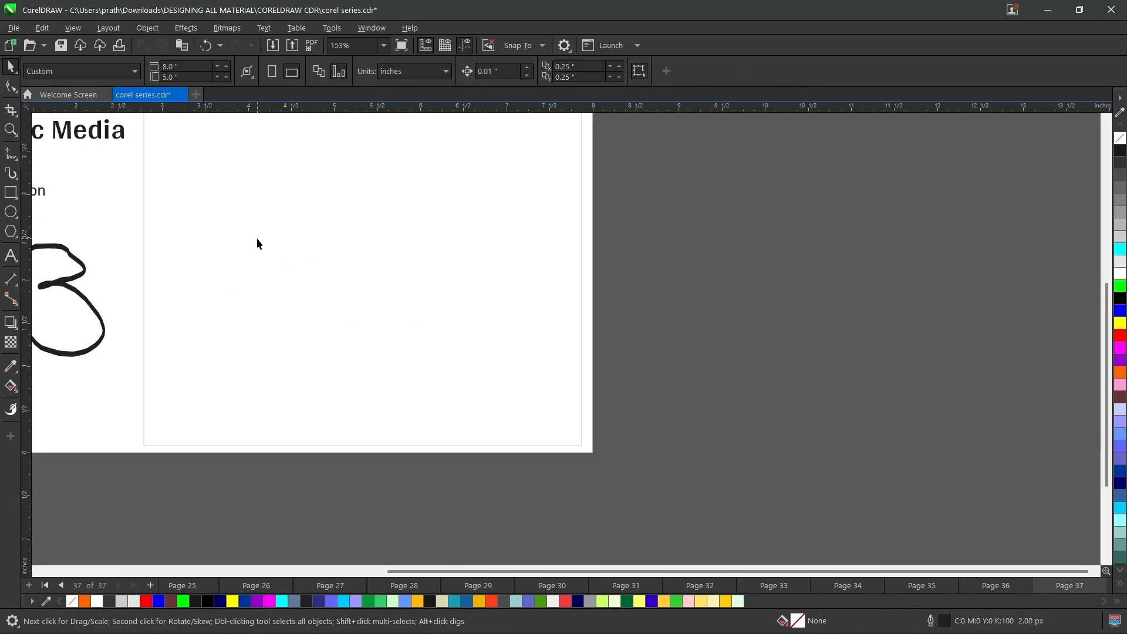
pyautogui.click(382, 46)
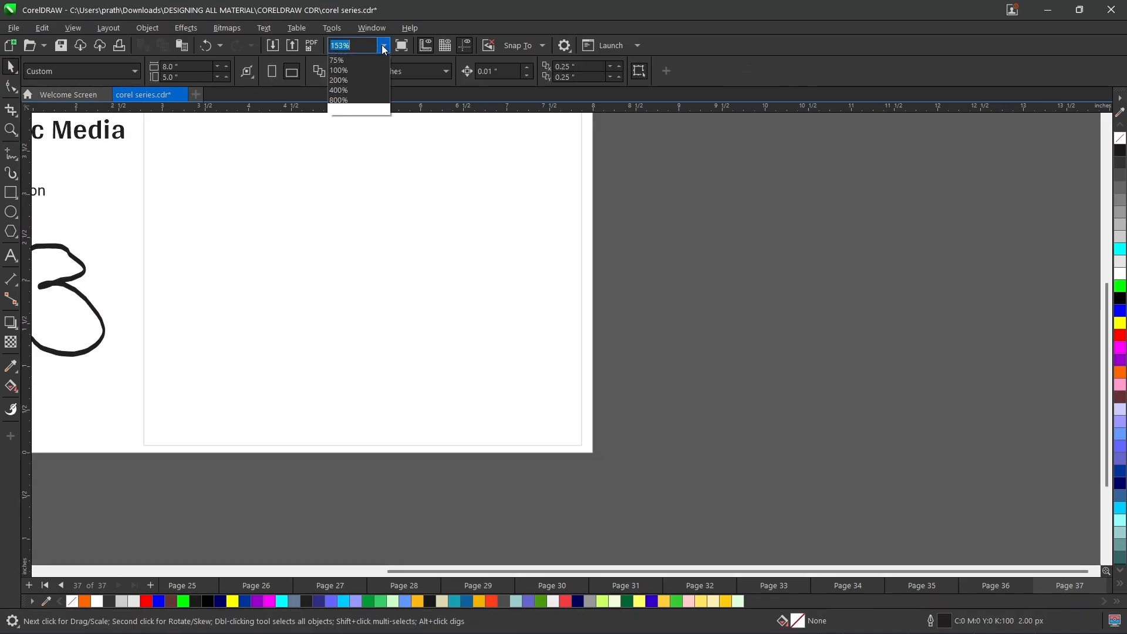
pyautogui.click(348, 87)
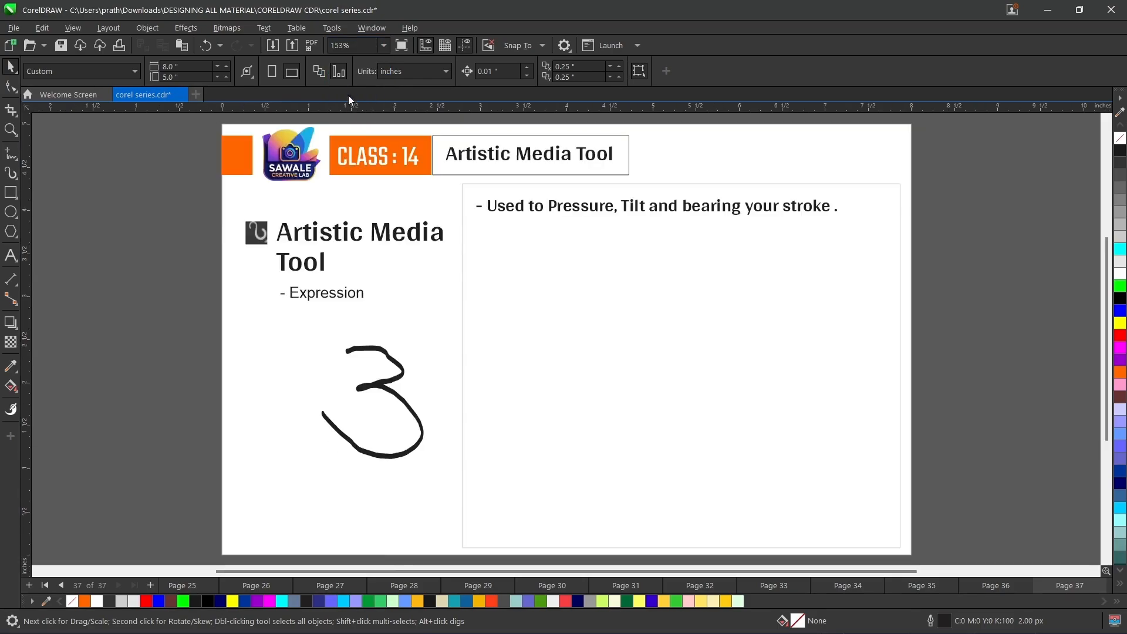